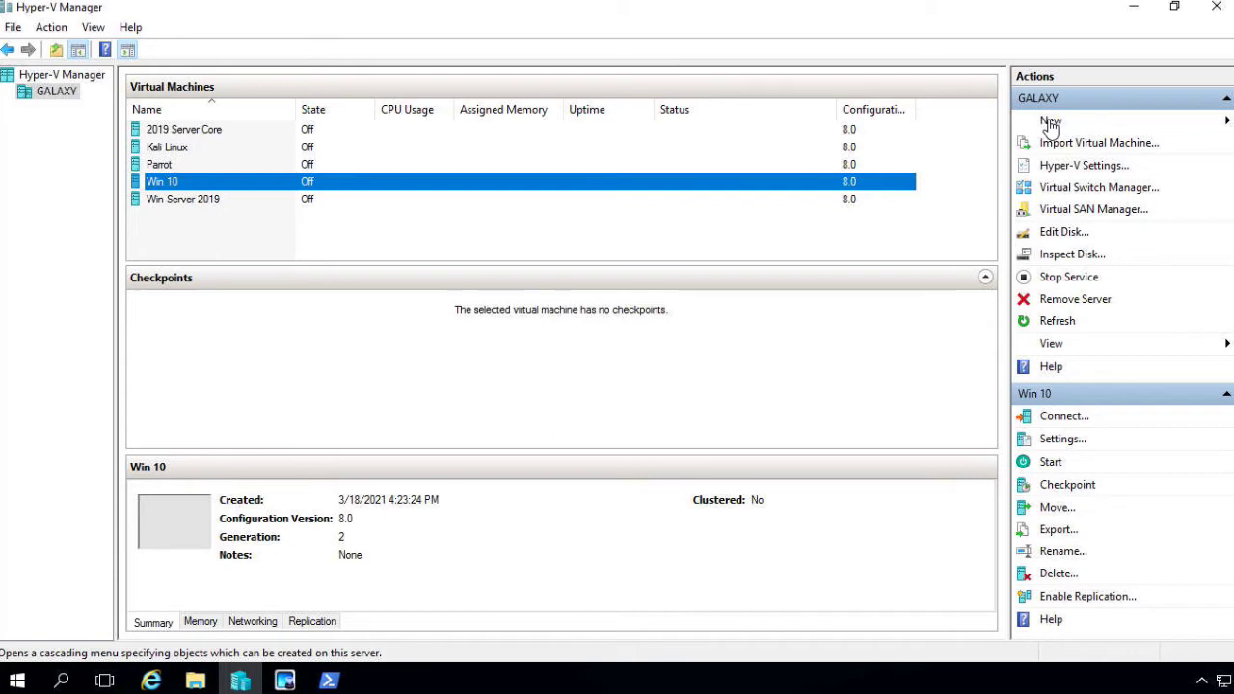
Launch the New Virtual Machine Wizard from the Actions pane's New menu
left_click(1050, 123)
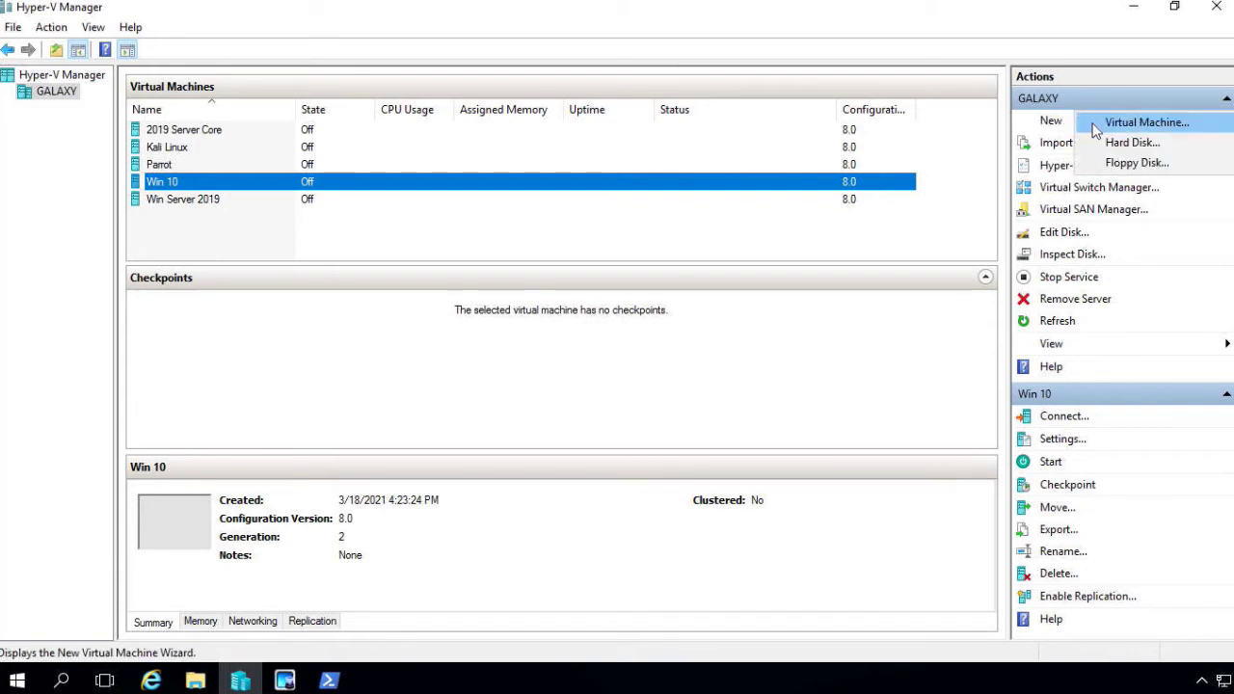
left_click(1096, 128)
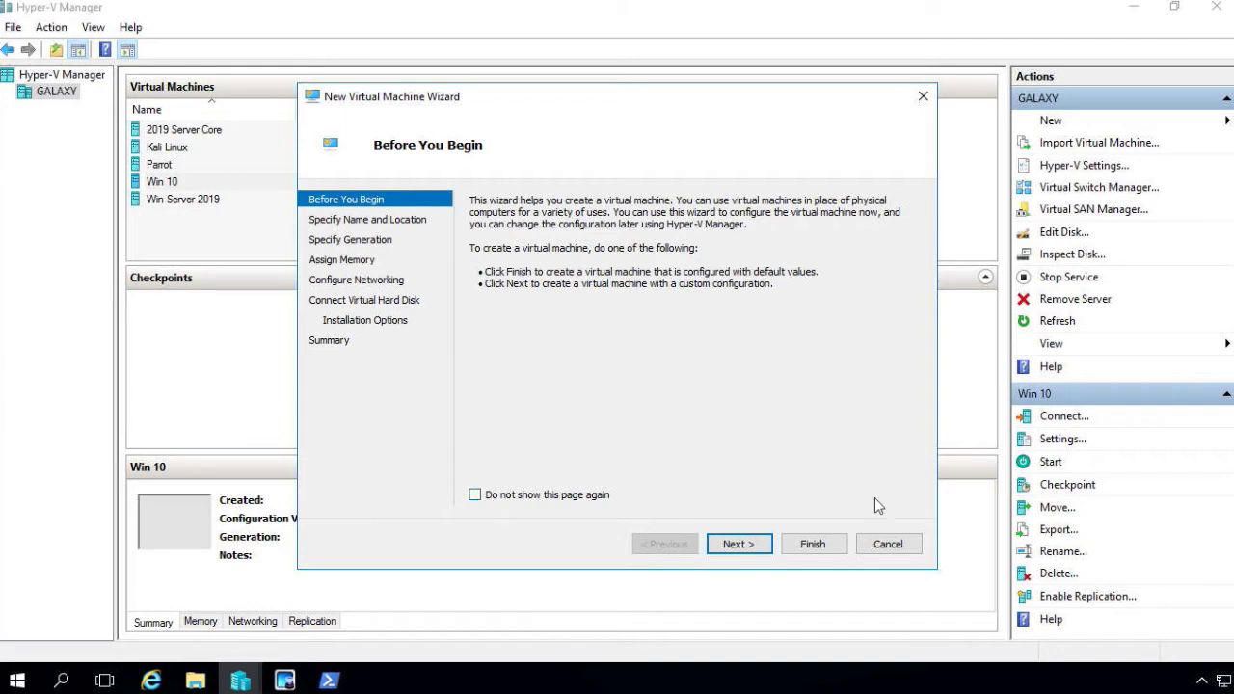
Name the new VM 'Windows Server 2016' and enable storing it in a different location
left_click(725, 546)
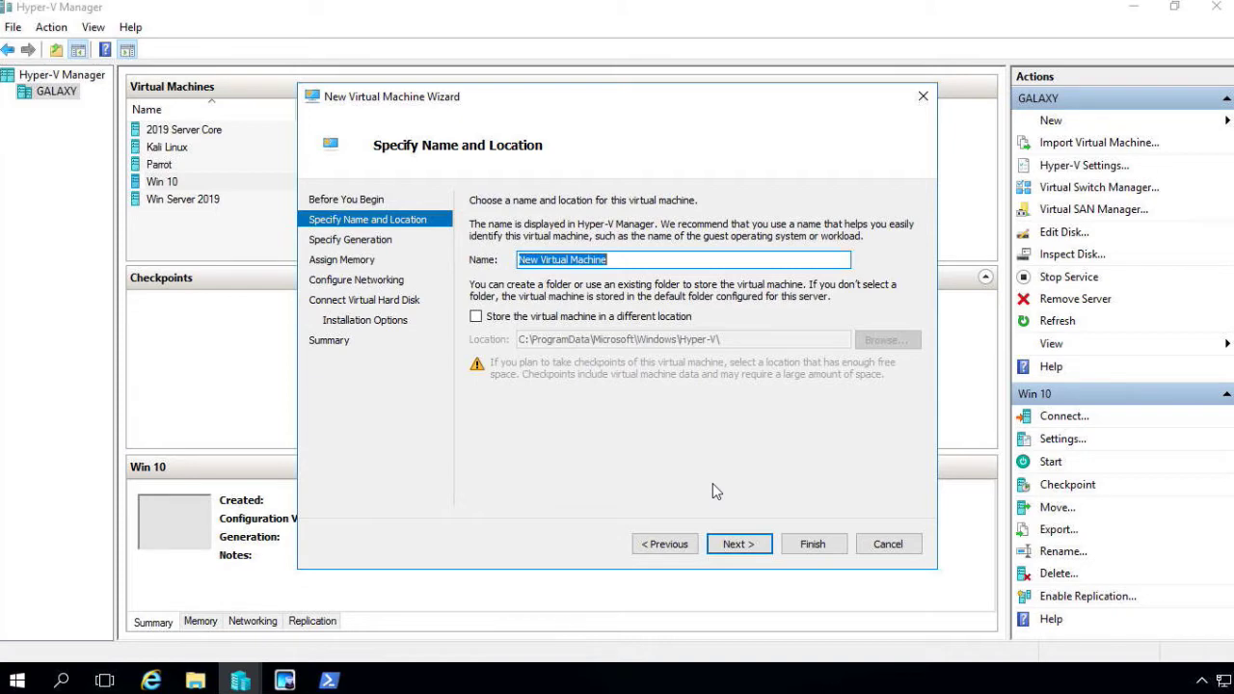
type("W")
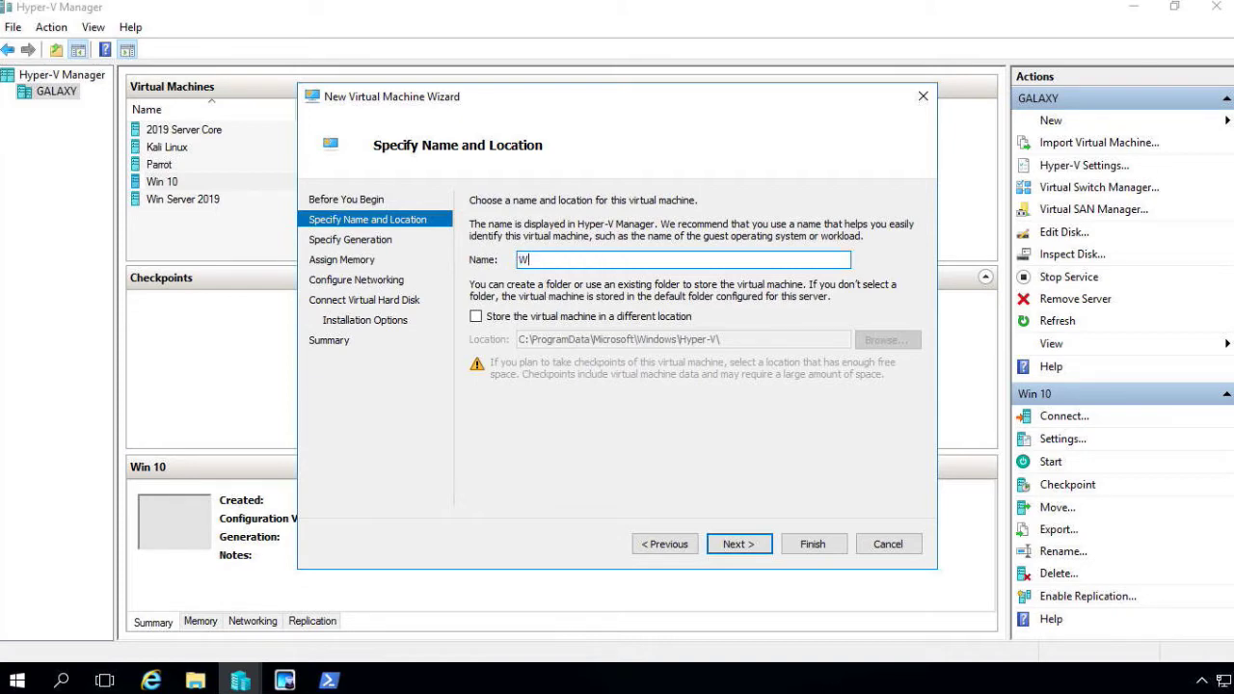
type("indows Server 2016")
left_click(475, 317)
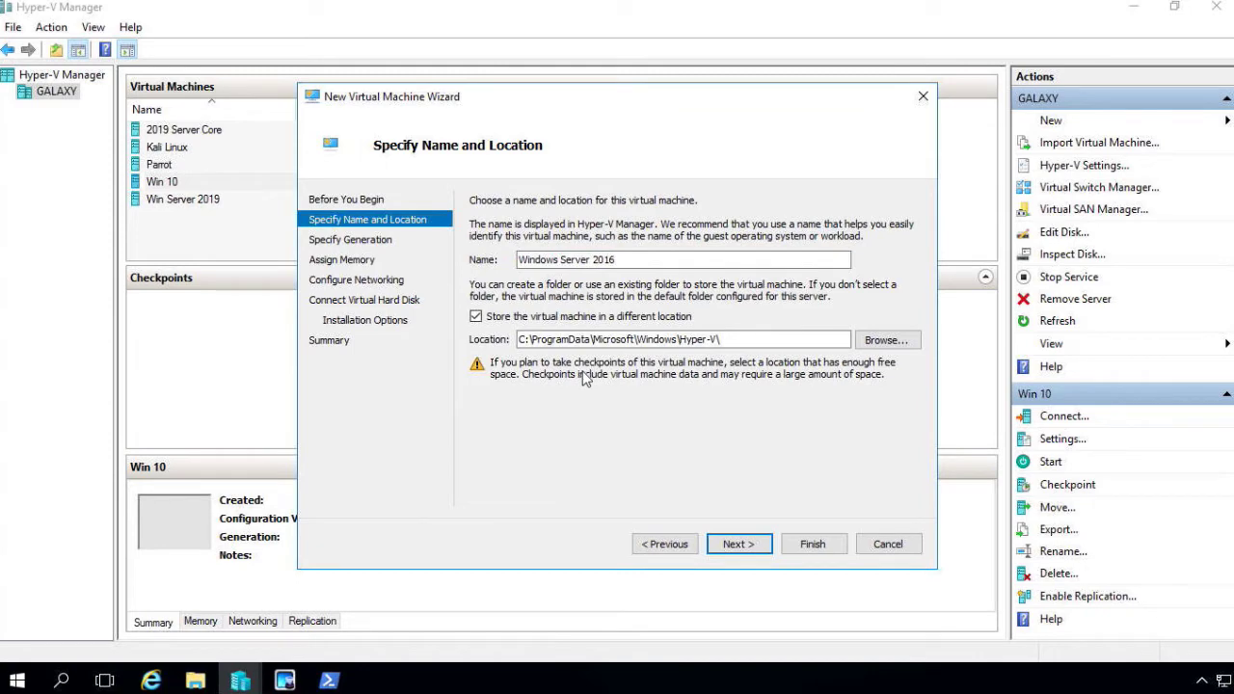
Create a 'Server 2016' folder on New Volume (H:) and select it as the VM's location
left_click(886, 340)
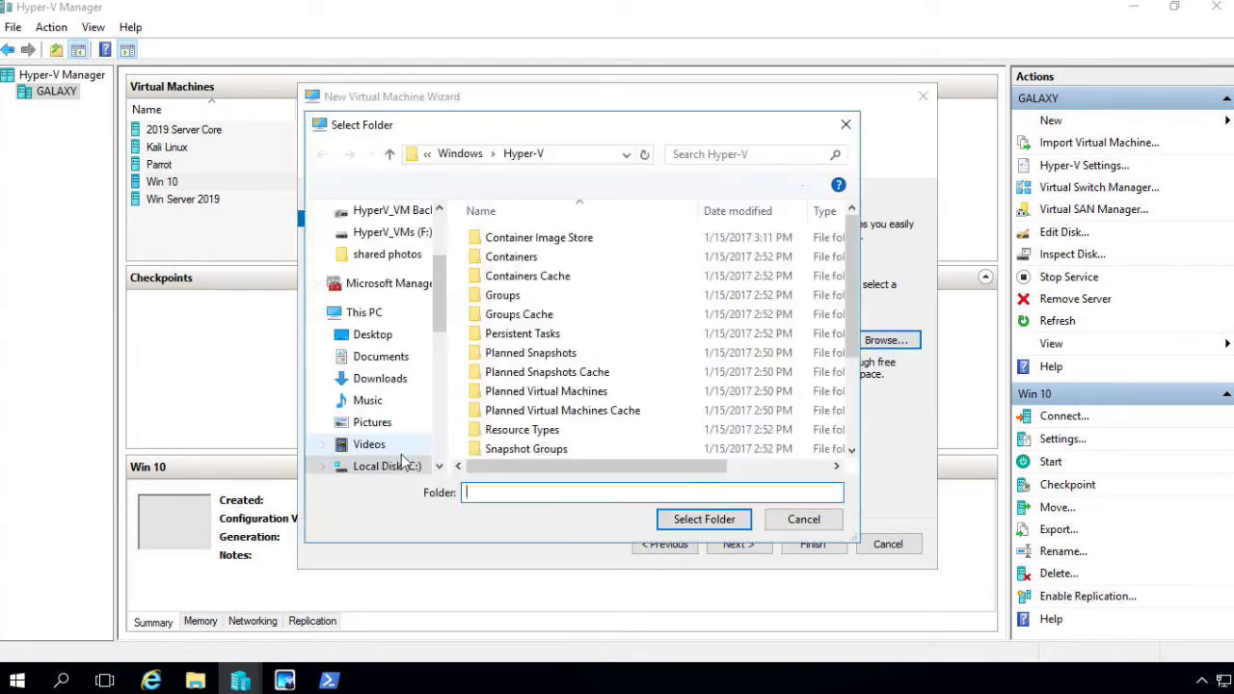
left_click_drag(445, 320, 455, 374)
left_click(393, 387)
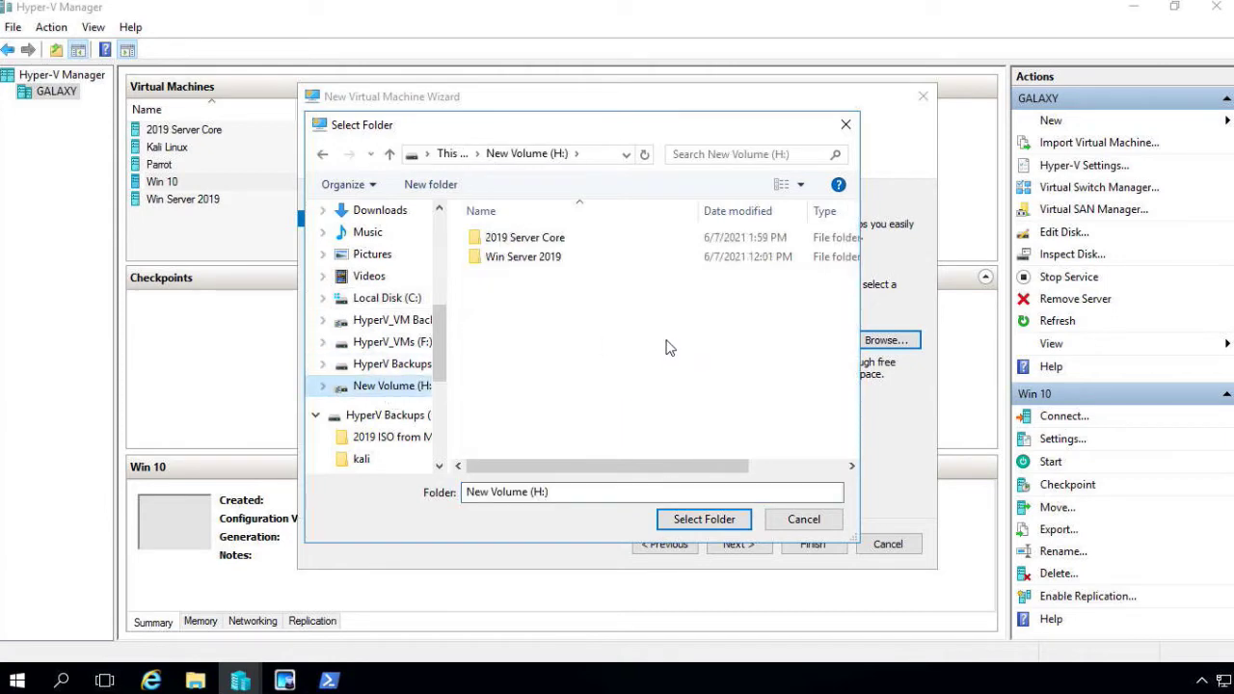
left_click(431, 184)
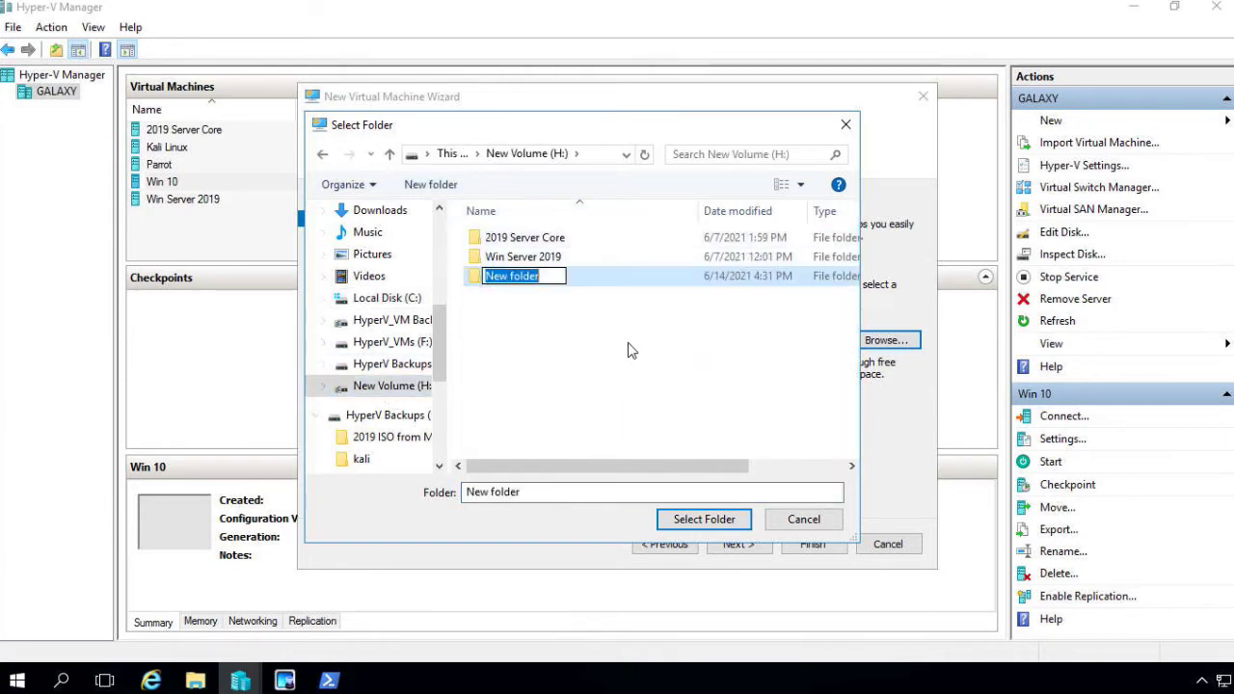
type("Server")
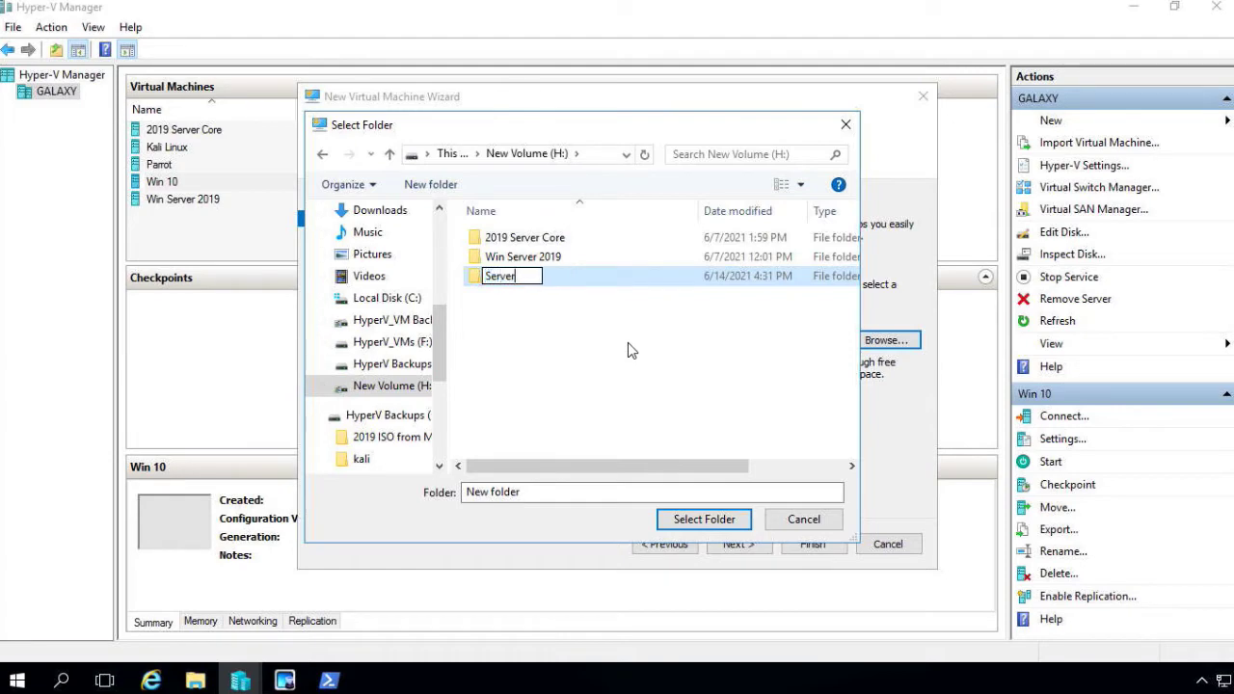
type(" 2016")
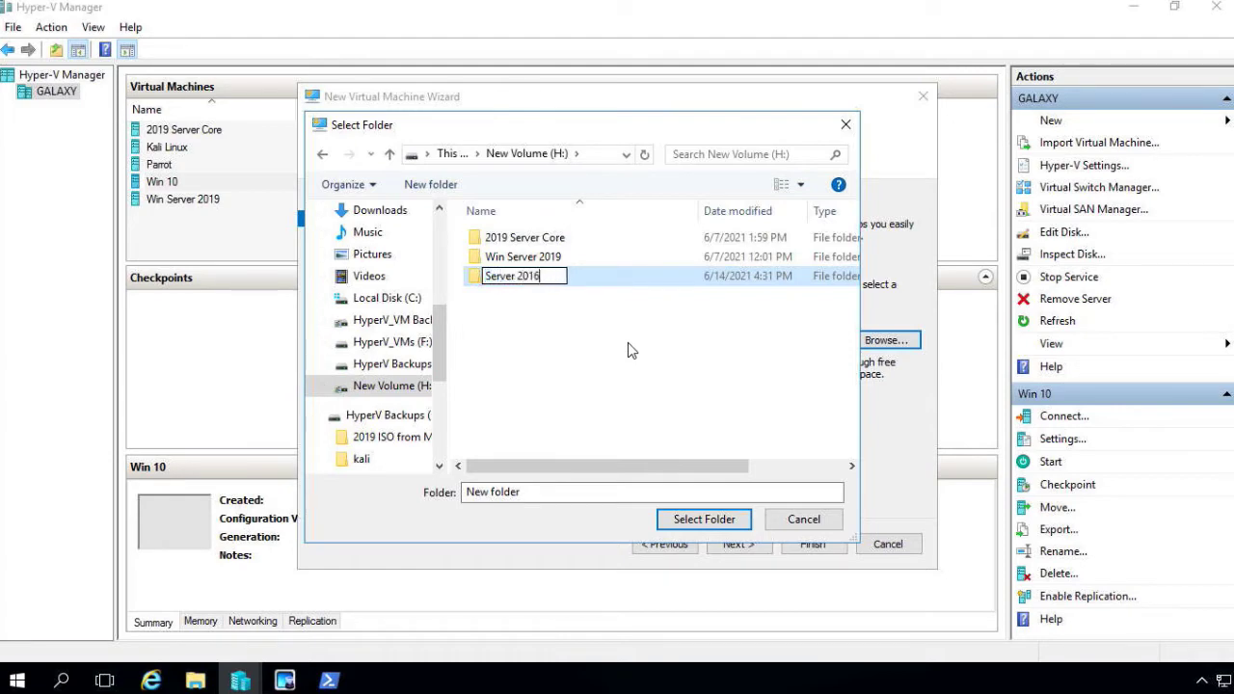
key("Return")
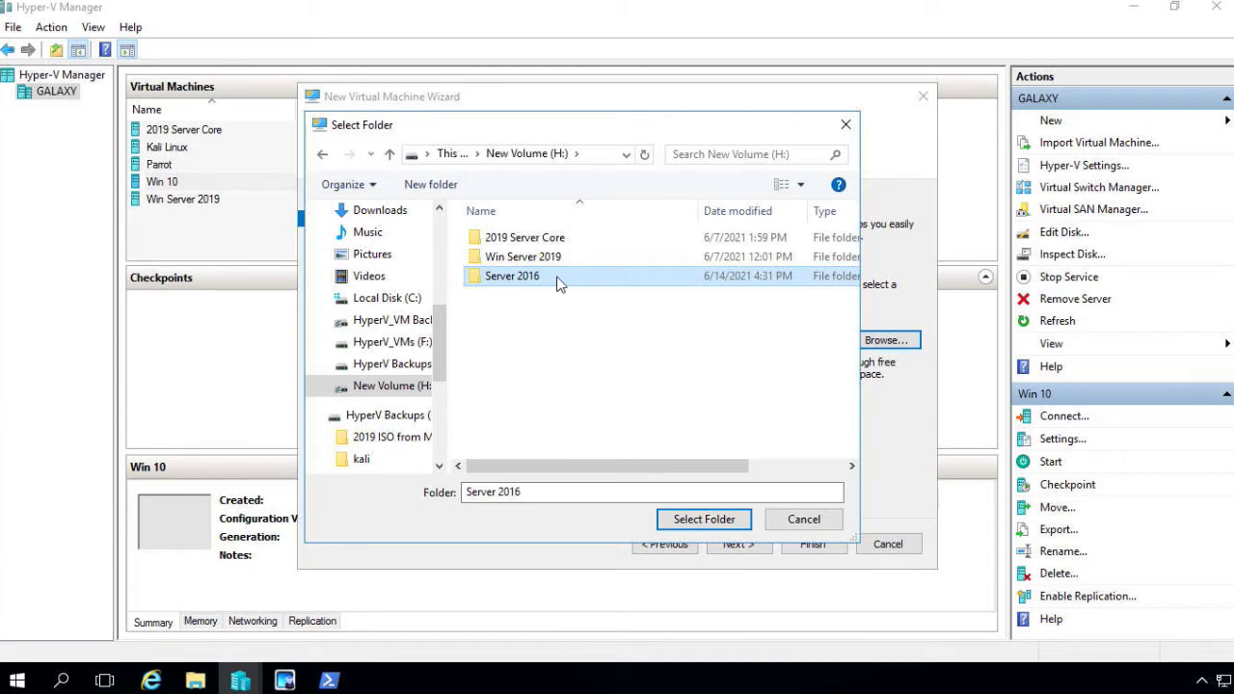
left_click(557, 277)
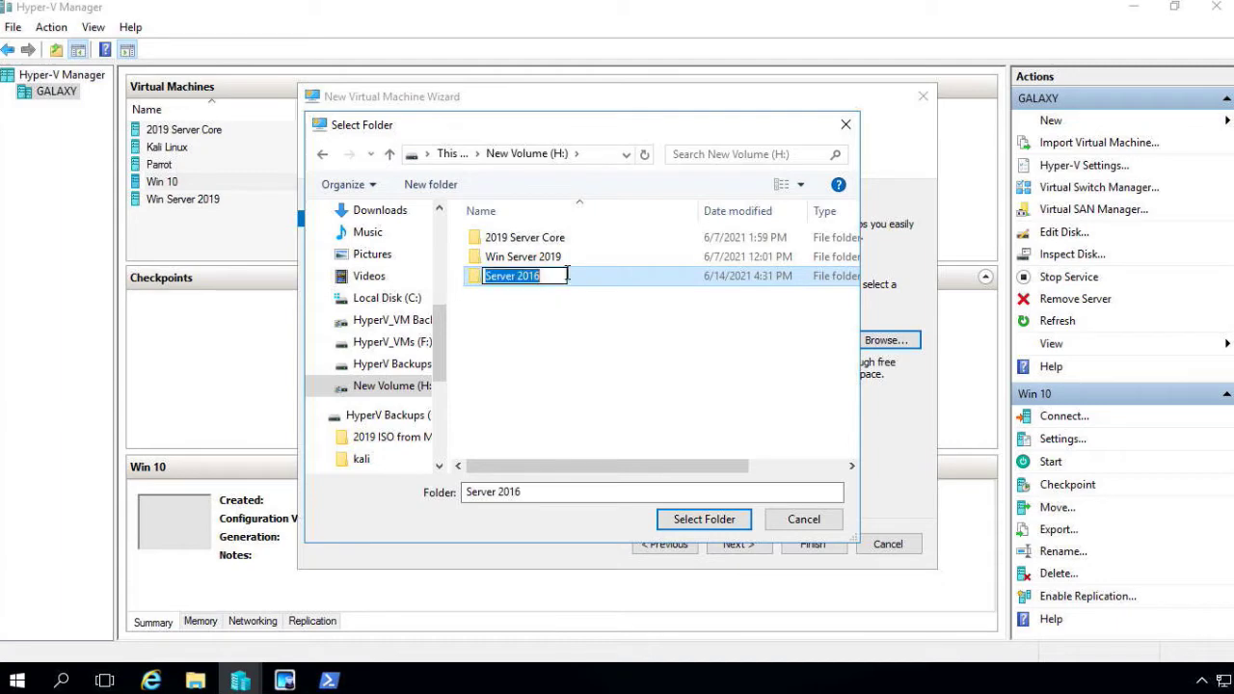
left_click(634, 285)
left_click(724, 518)
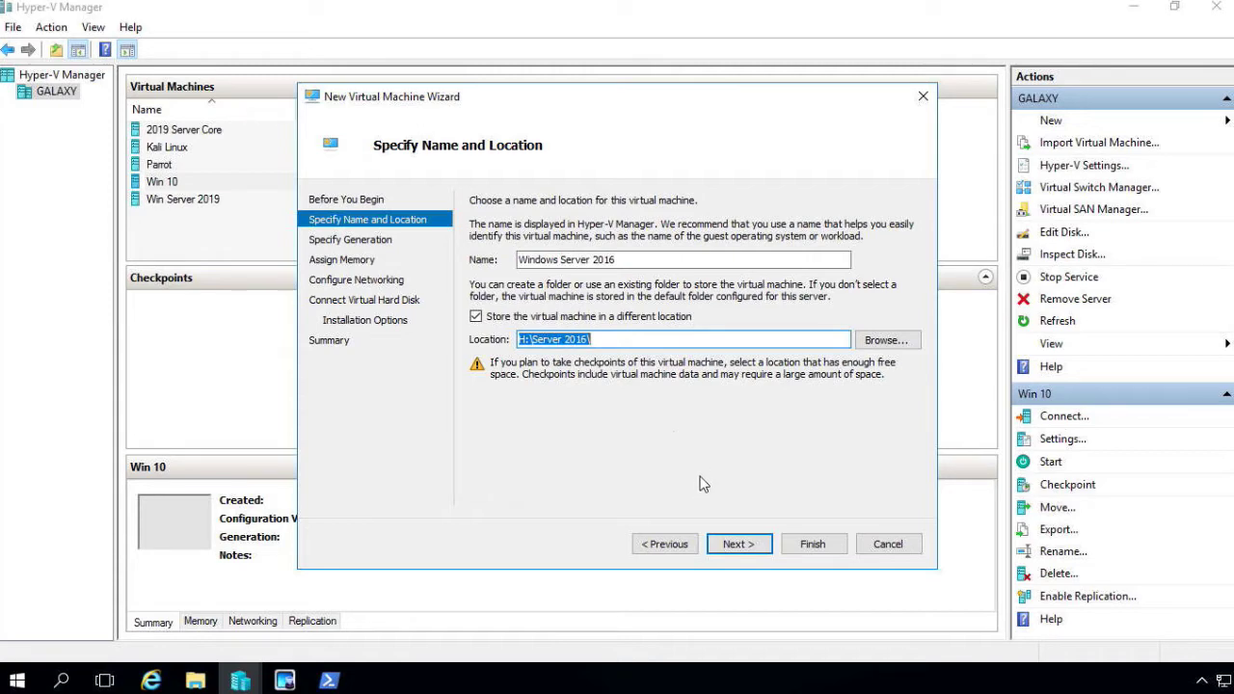
Advance the wizard to the Specify Generation page
left_click(739, 545)
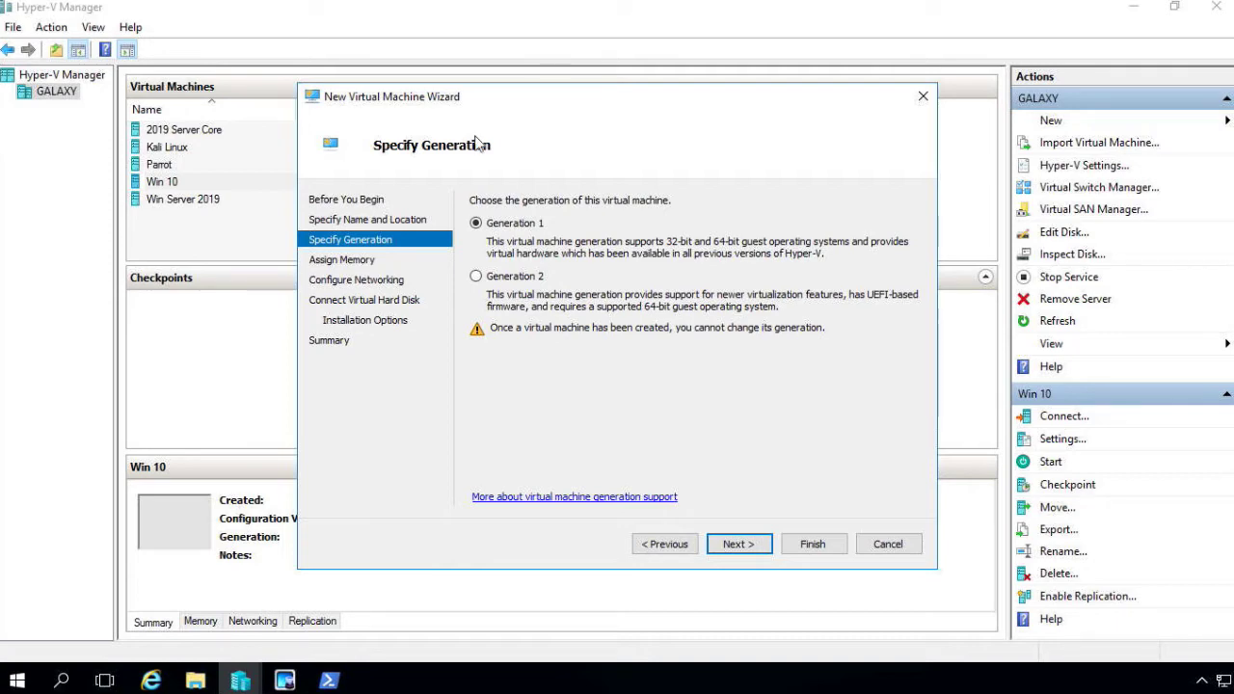
Choose Generation 2 and advance to the Assign Memory page
left_click(514, 278)
left_click(738, 544)
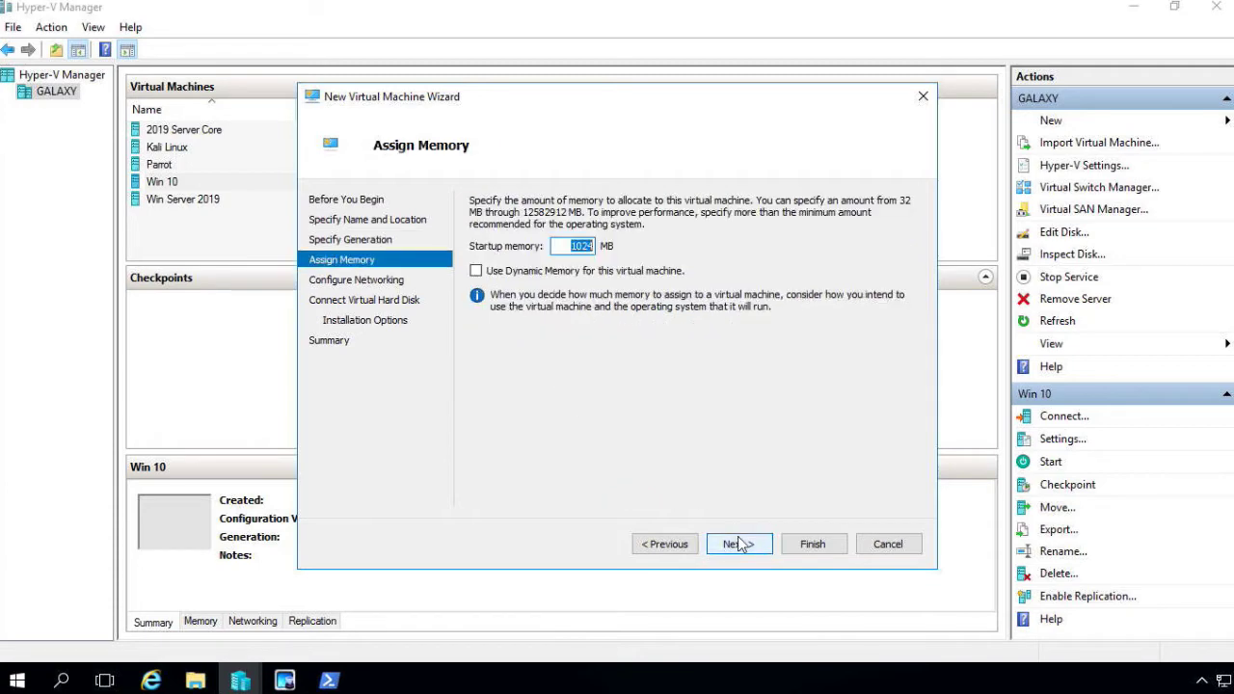
Change the startup memory from 1024 MB to 16024 MB by inserting a 6
left_click(569, 246)
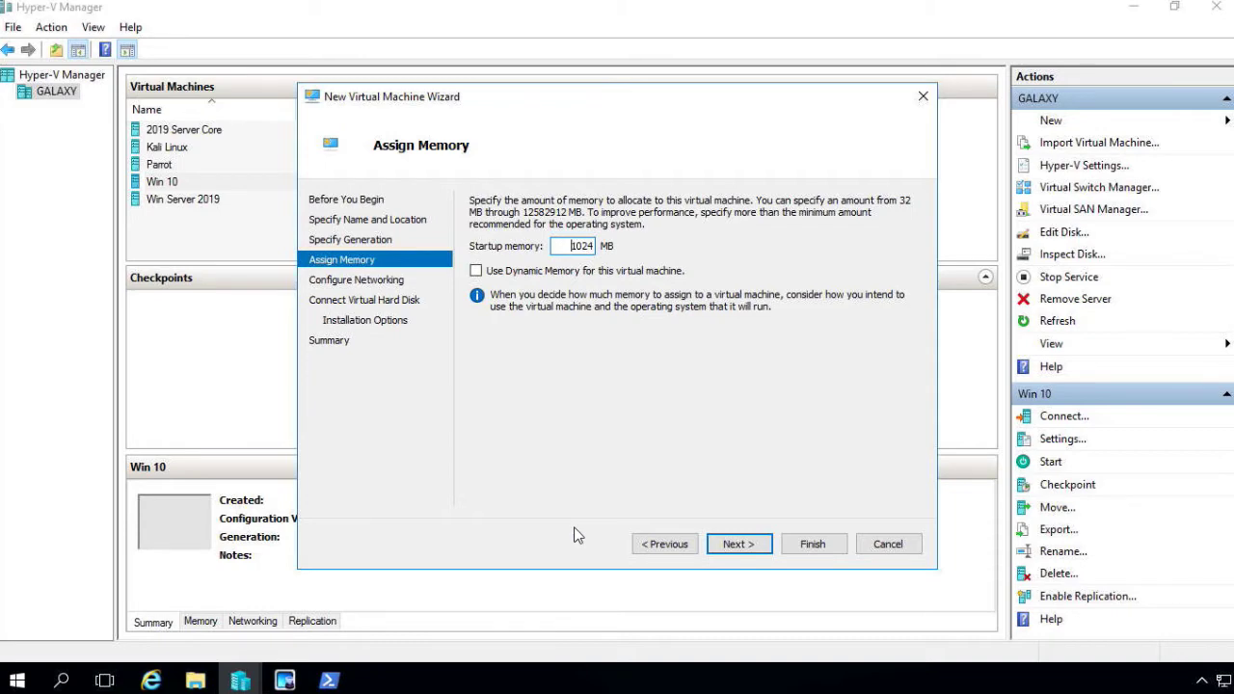
left_click(576, 245)
type("6")
Connect the network adapter to Ethernet #2 - Virtual Switch and continue to the hard disk page
left_click(738, 544)
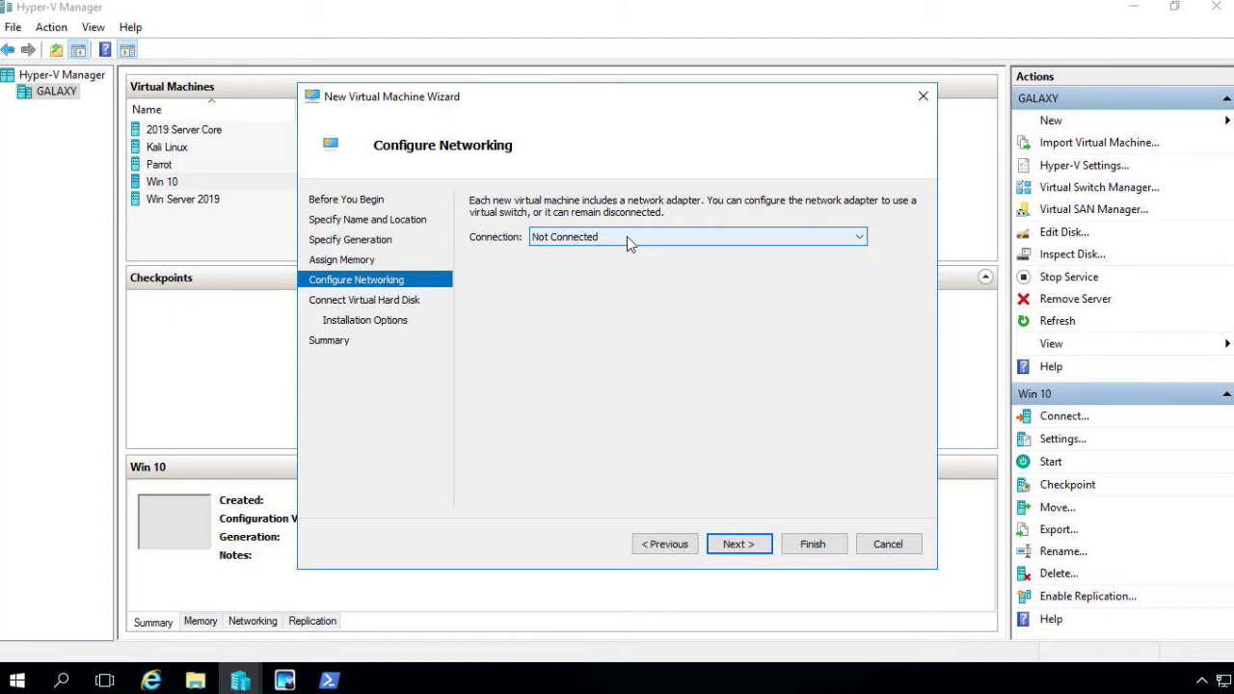
left_click(626, 236)
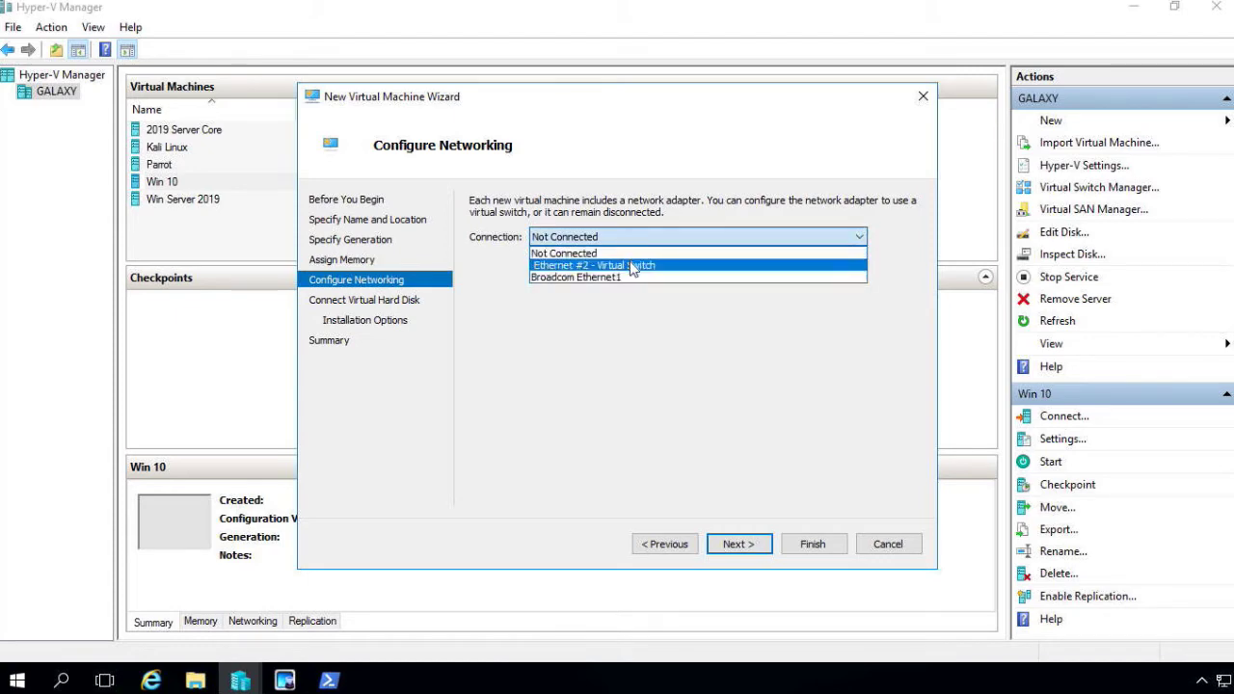
left_click(632, 265)
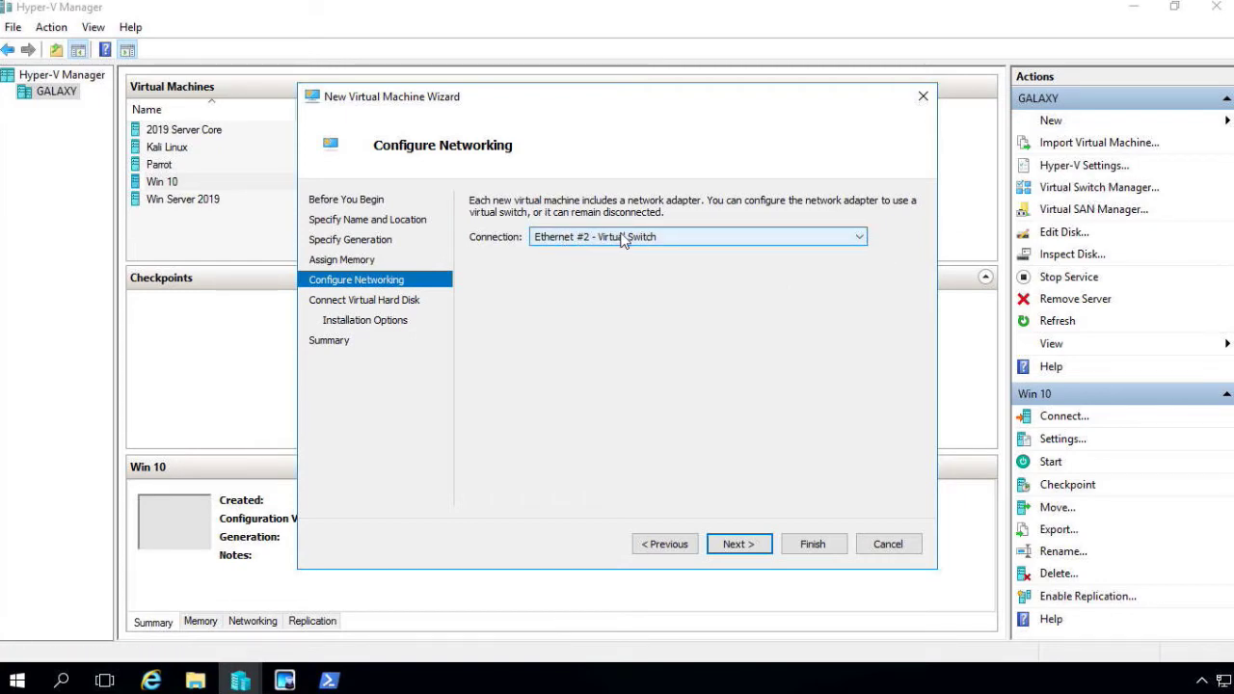
left_click(742, 541)
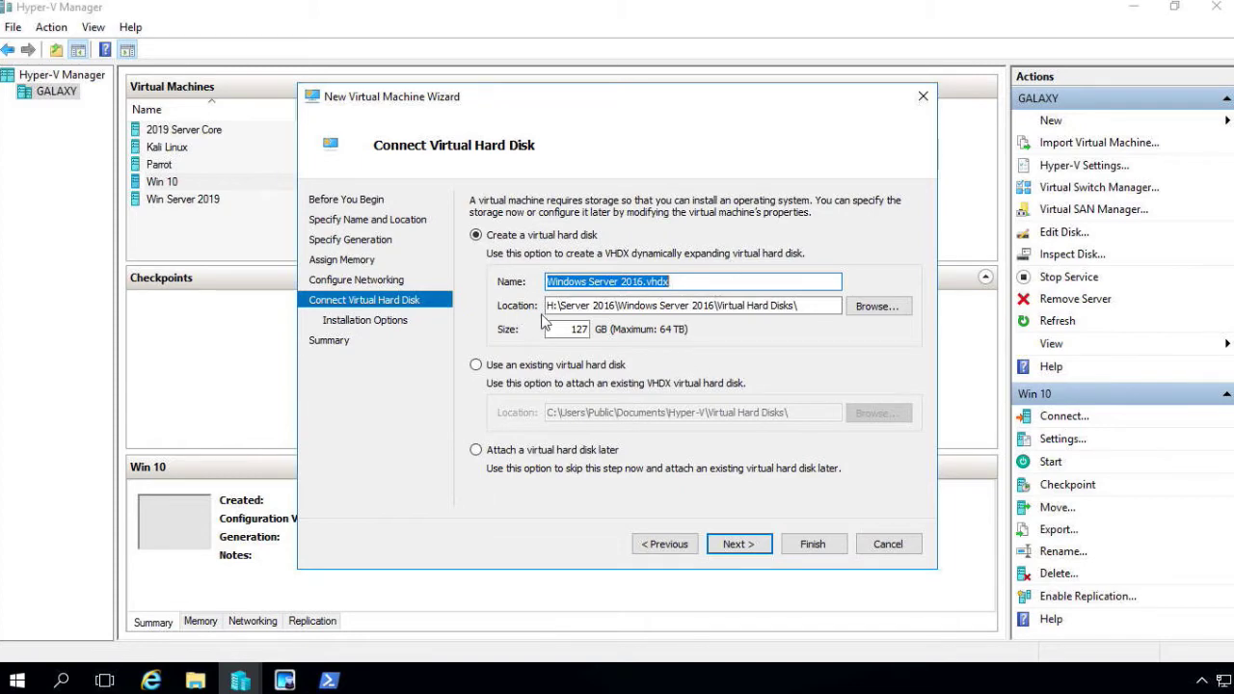
Keep the default 127 GB disk and set the Feb 2018 Windows Server 2016 ISO on G: as boot image
left_click(760, 546)
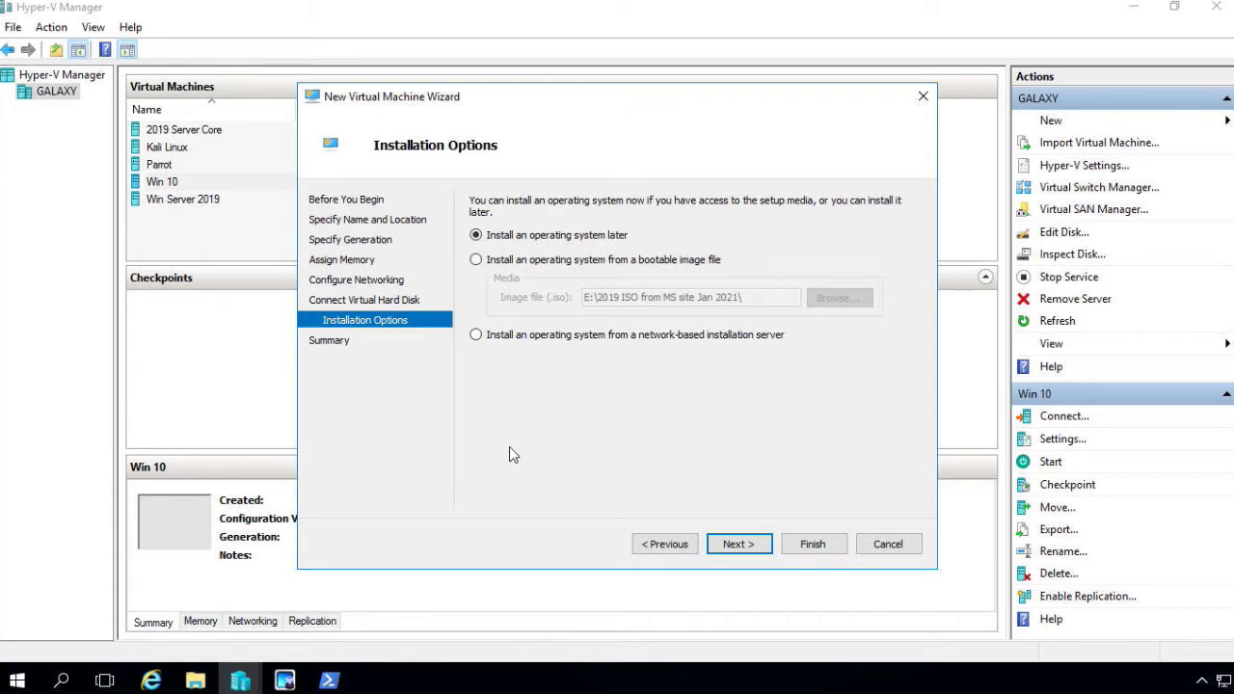
left_click(476, 261)
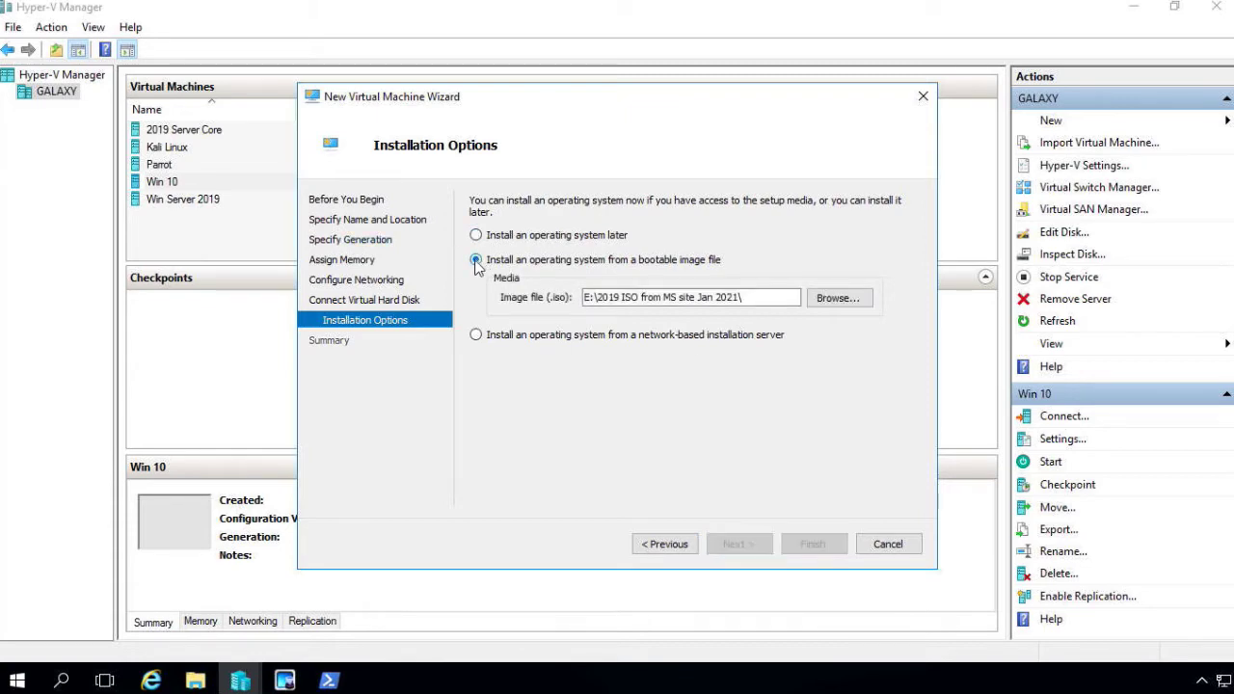
left_click(821, 302)
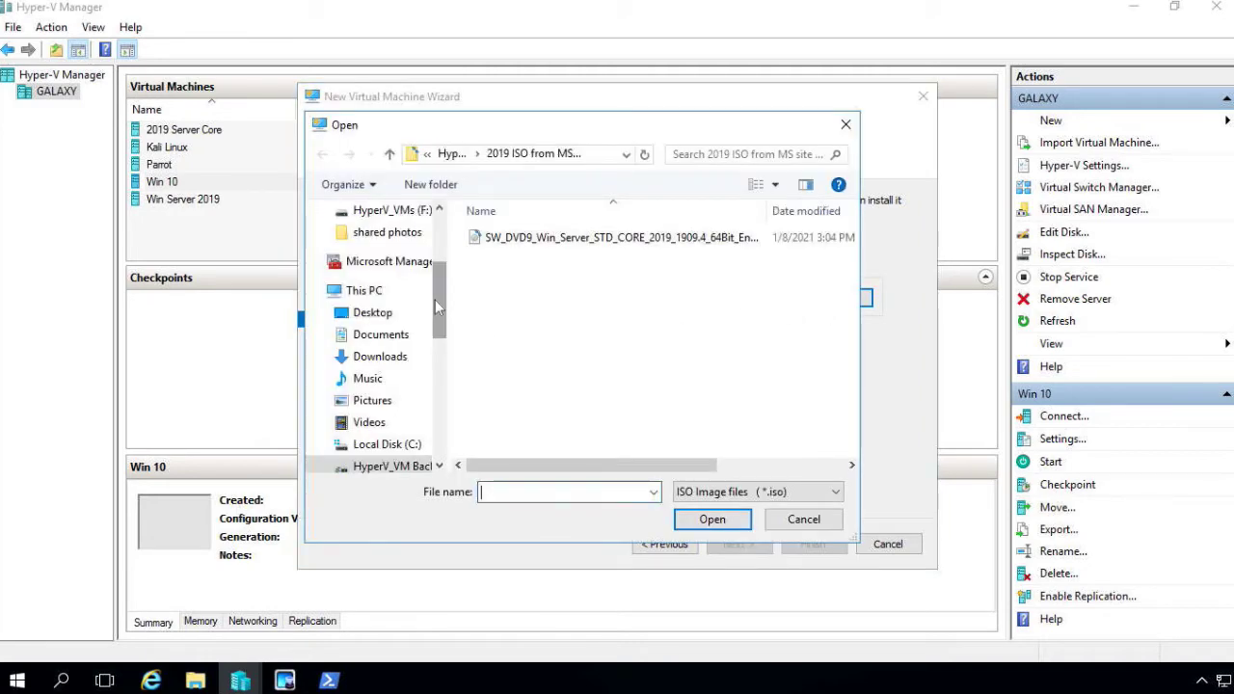
left_click_drag(435, 300, 441, 357)
left_click(385, 342)
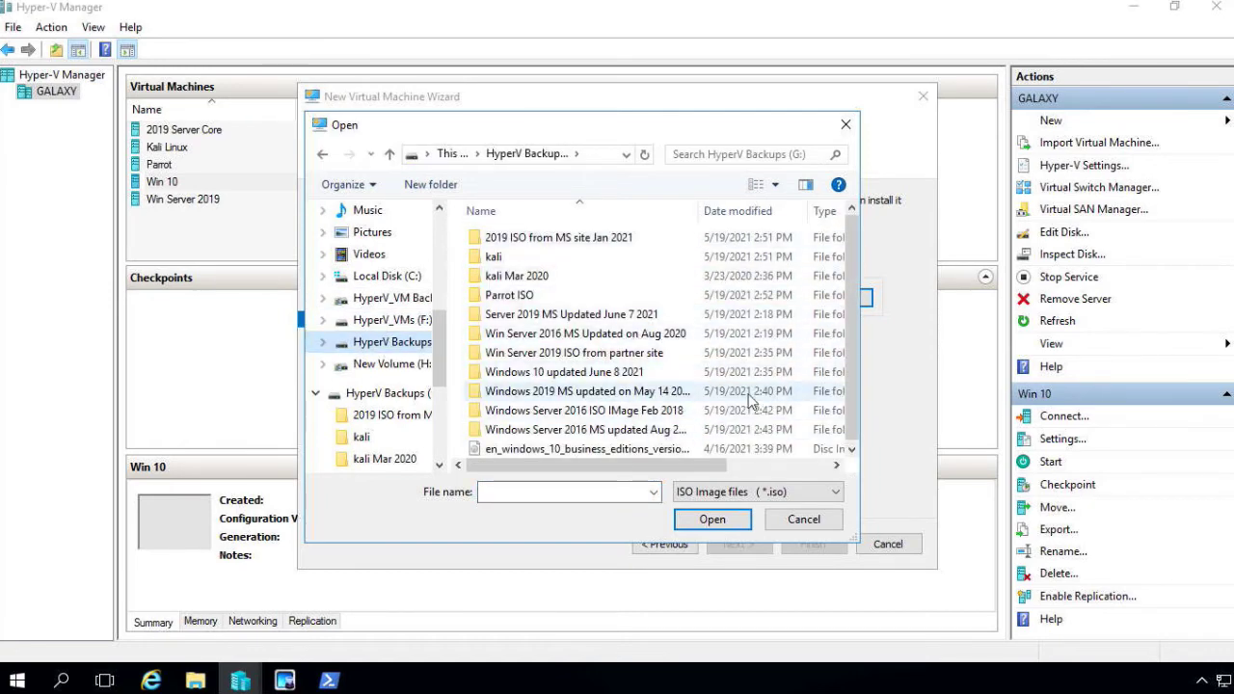
double_click(651, 412)
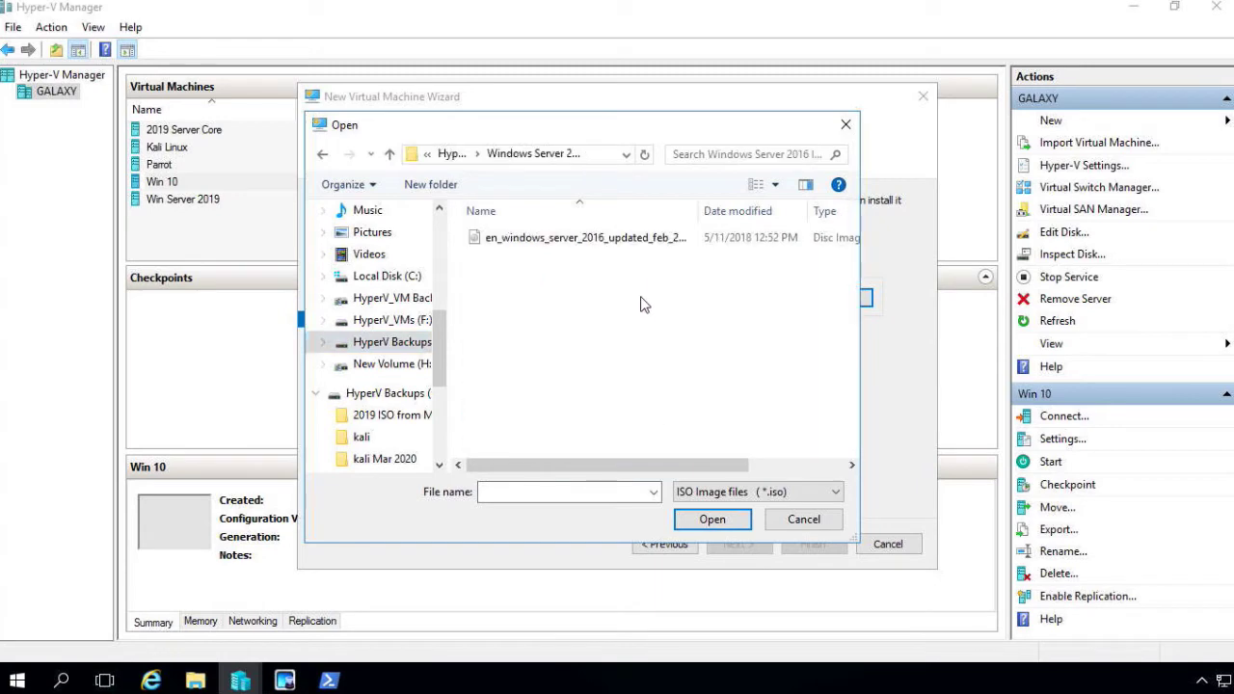
left_click(617, 239)
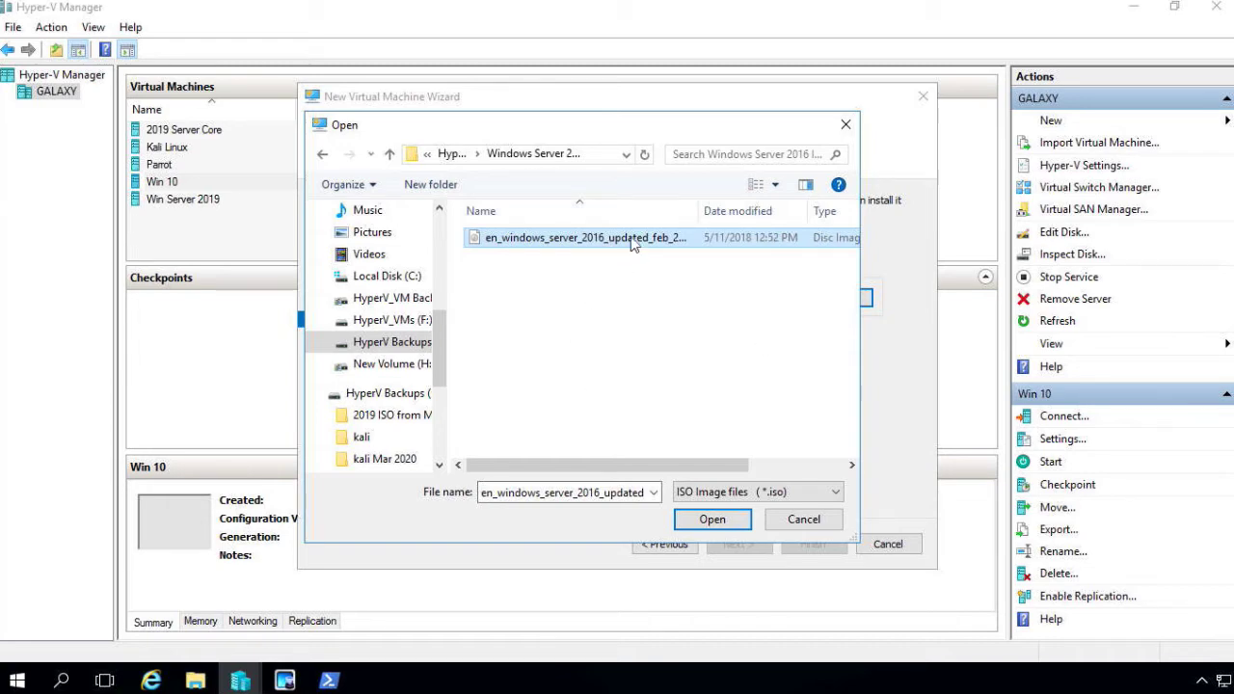
left_click(713, 518)
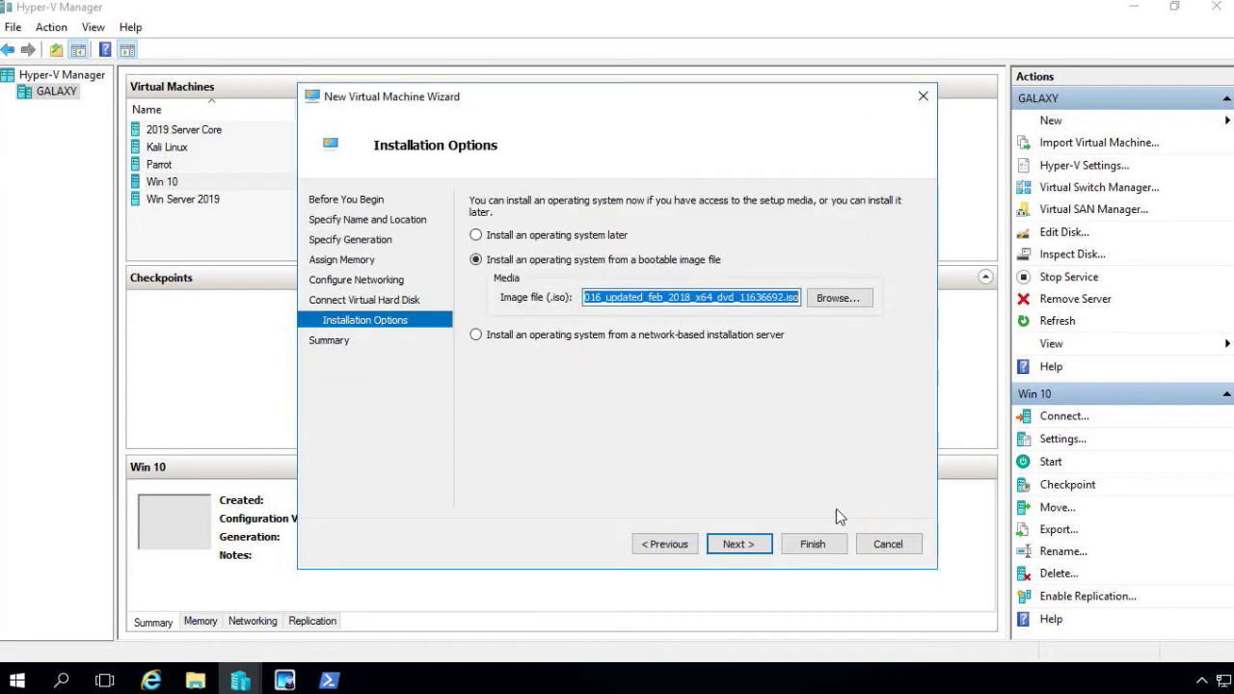
Finish the wizard from its summary page and connect to the new Windows Server 2016 VM
left_click(733, 546)
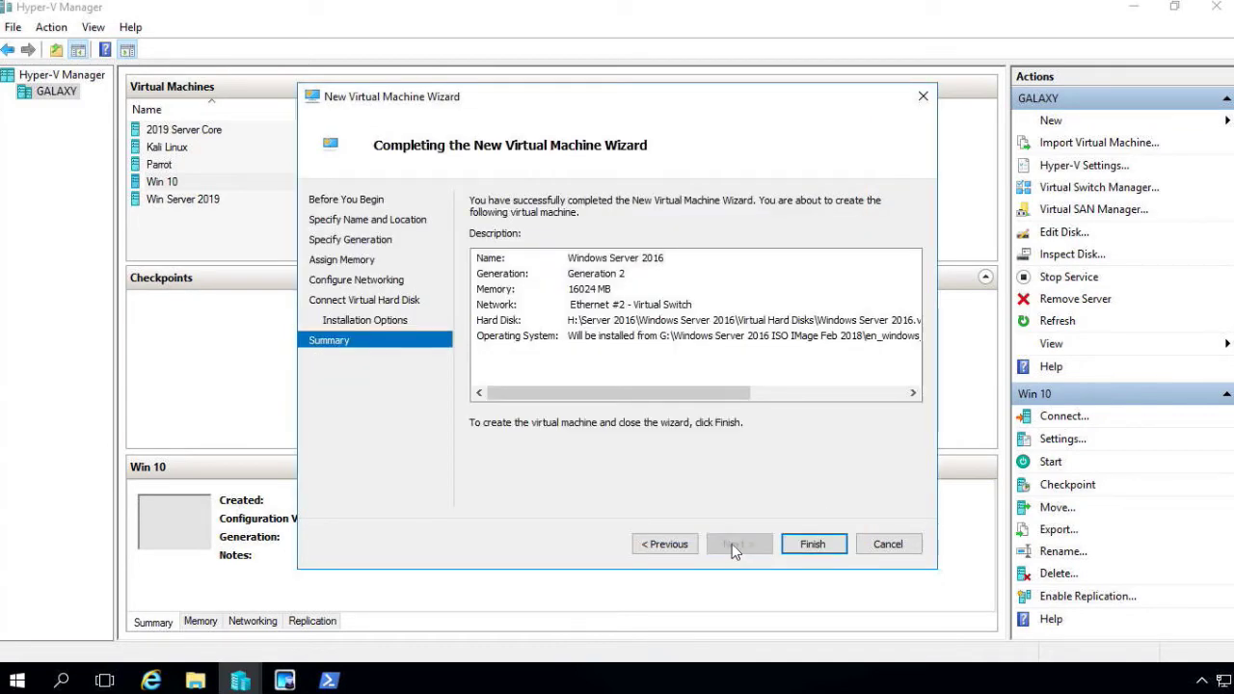
left_click(824, 542)
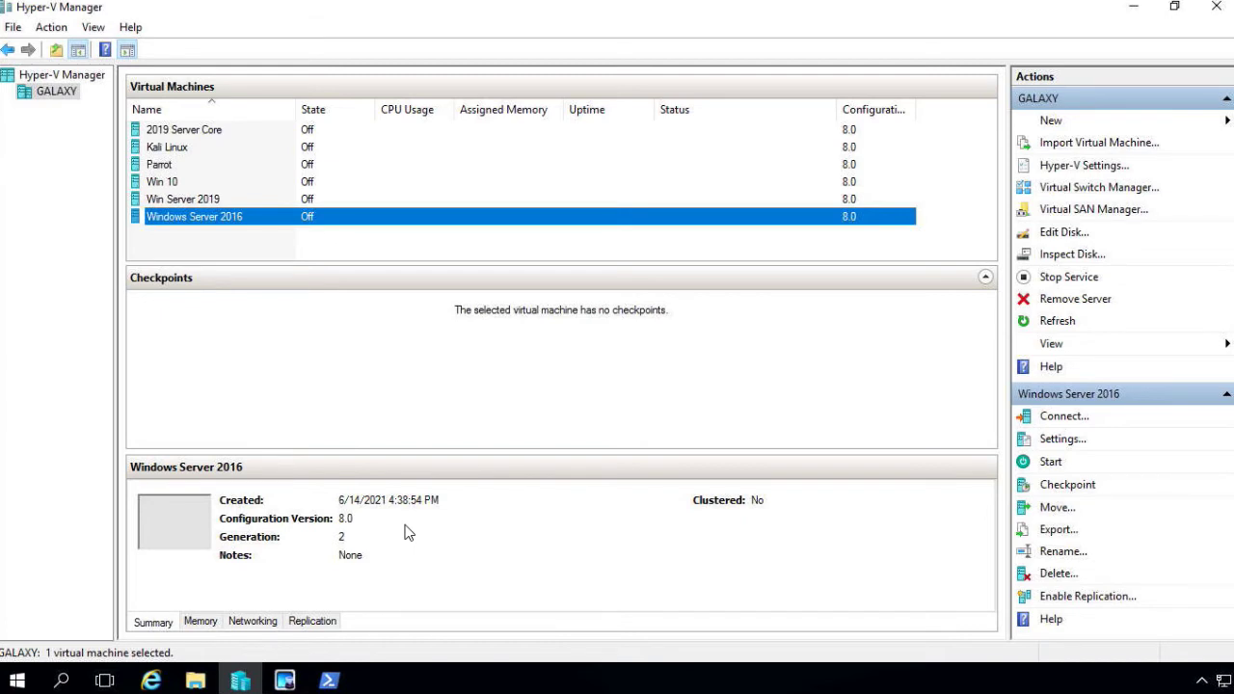
double_click(192, 520)
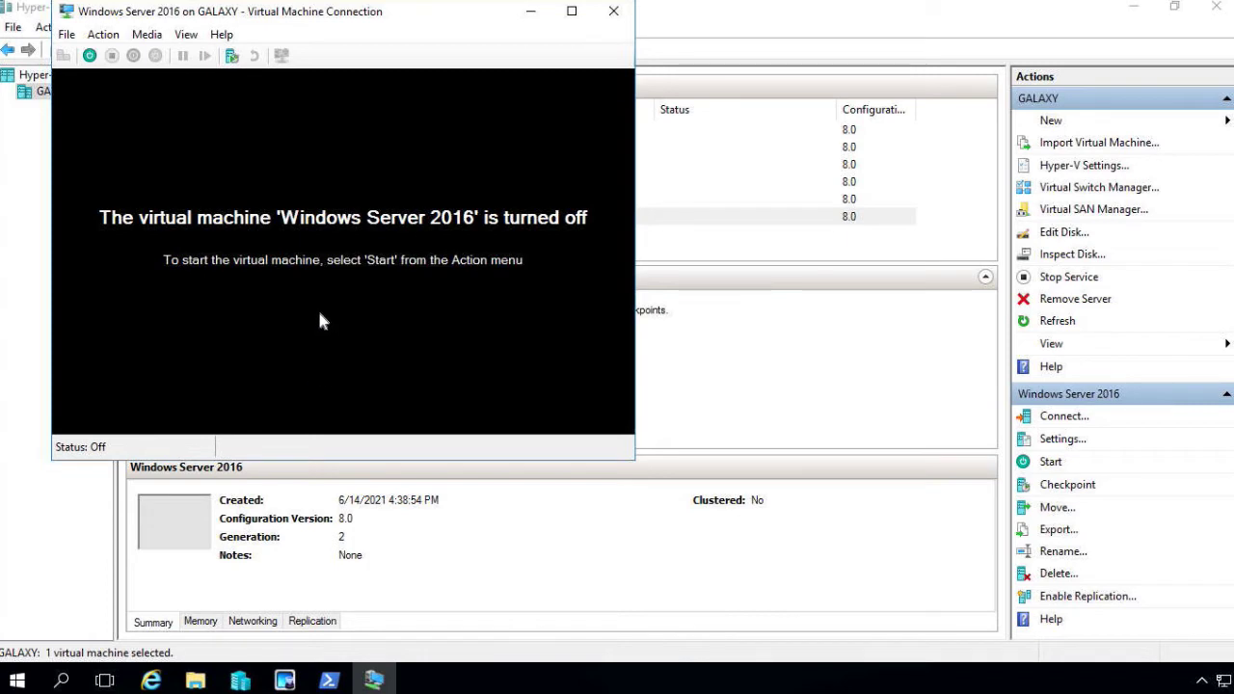
Start the VM, boot it from the installation DVD, and bring up the window's display options
left_click(111, 38)
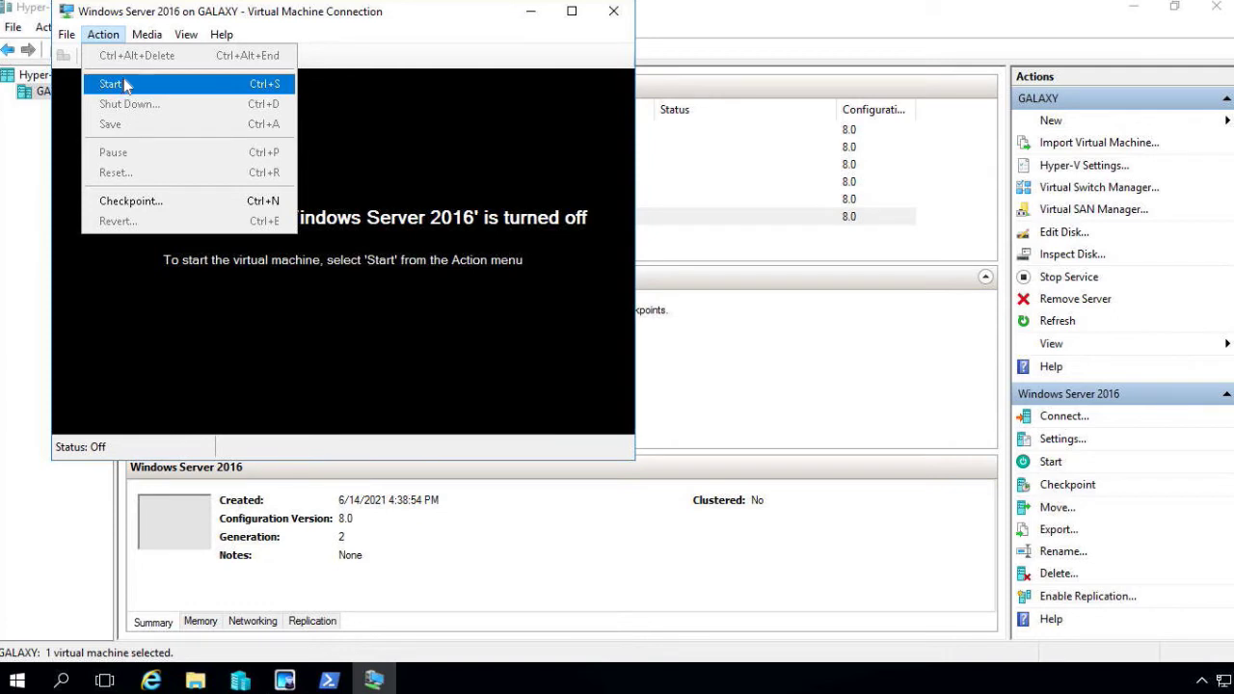
left_click(126, 85)
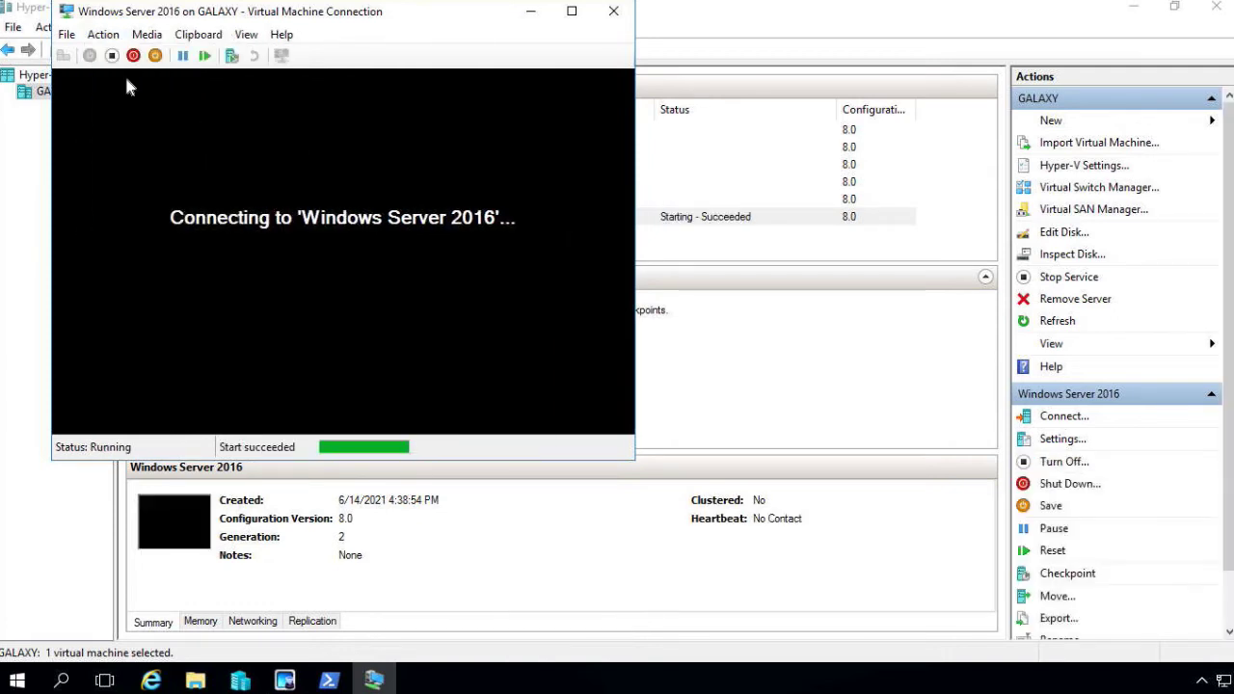
key("Return")
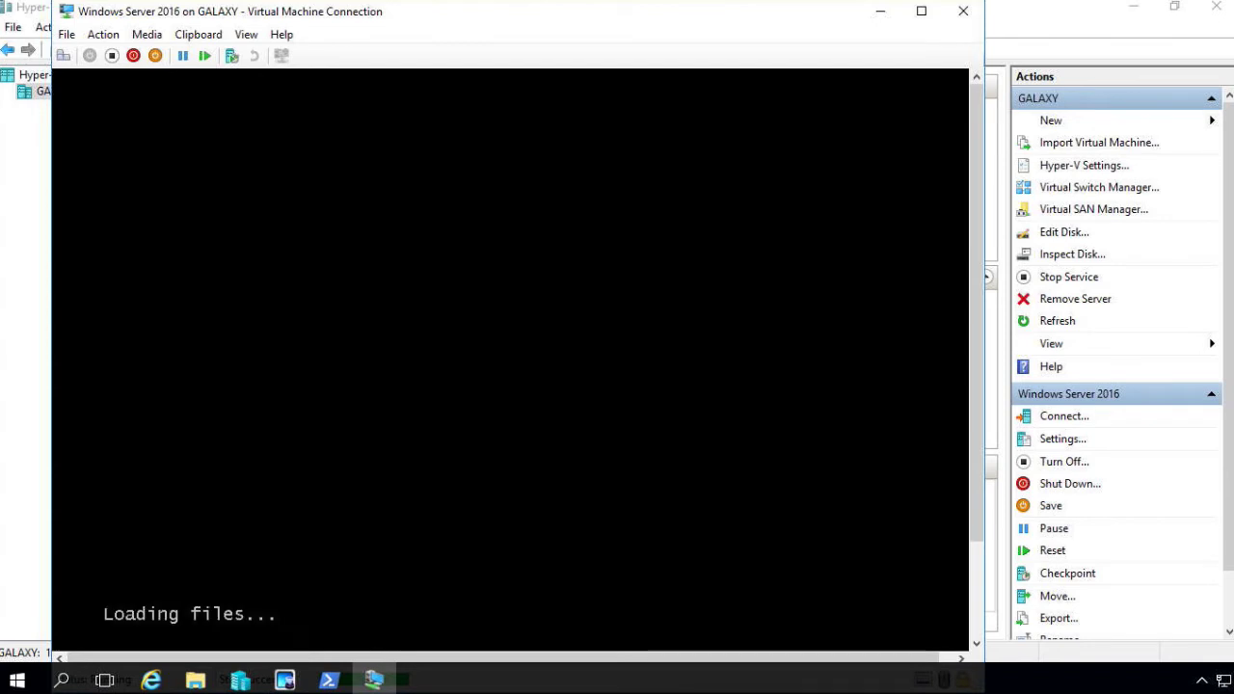
left_click(246, 35)
Show the VM full screen, accept the default language settings, and start the Windows Server installation
left_click(266, 58)
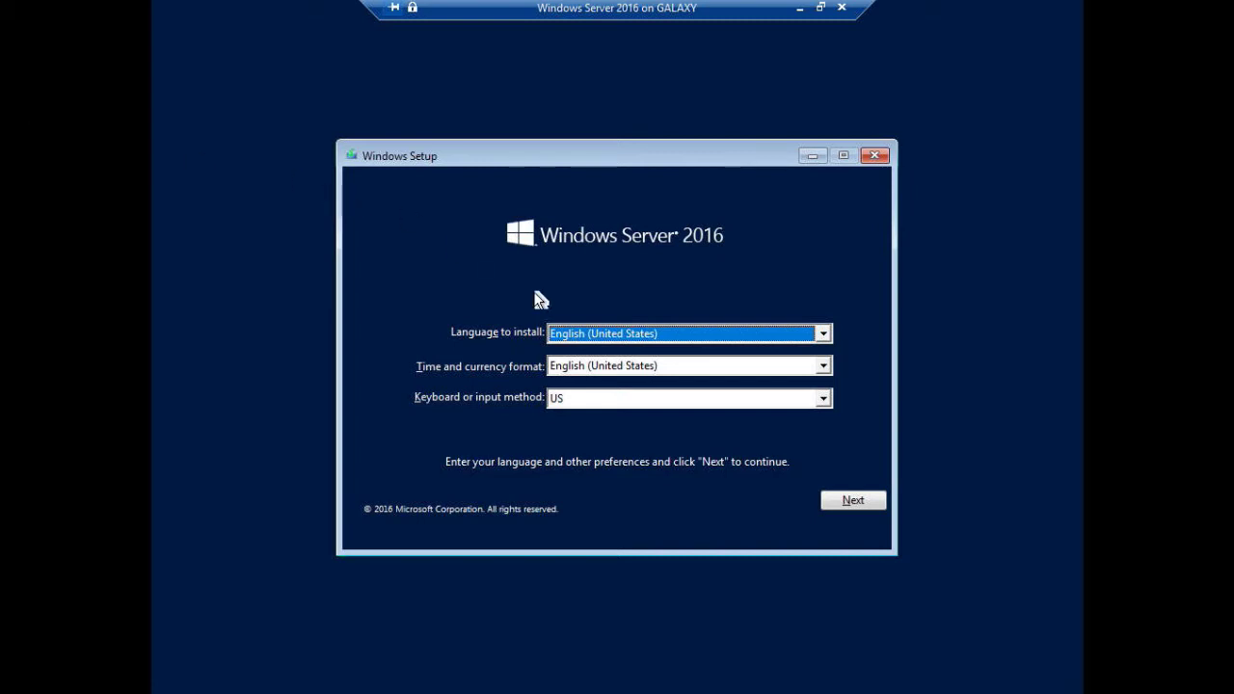
left_click(845, 498)
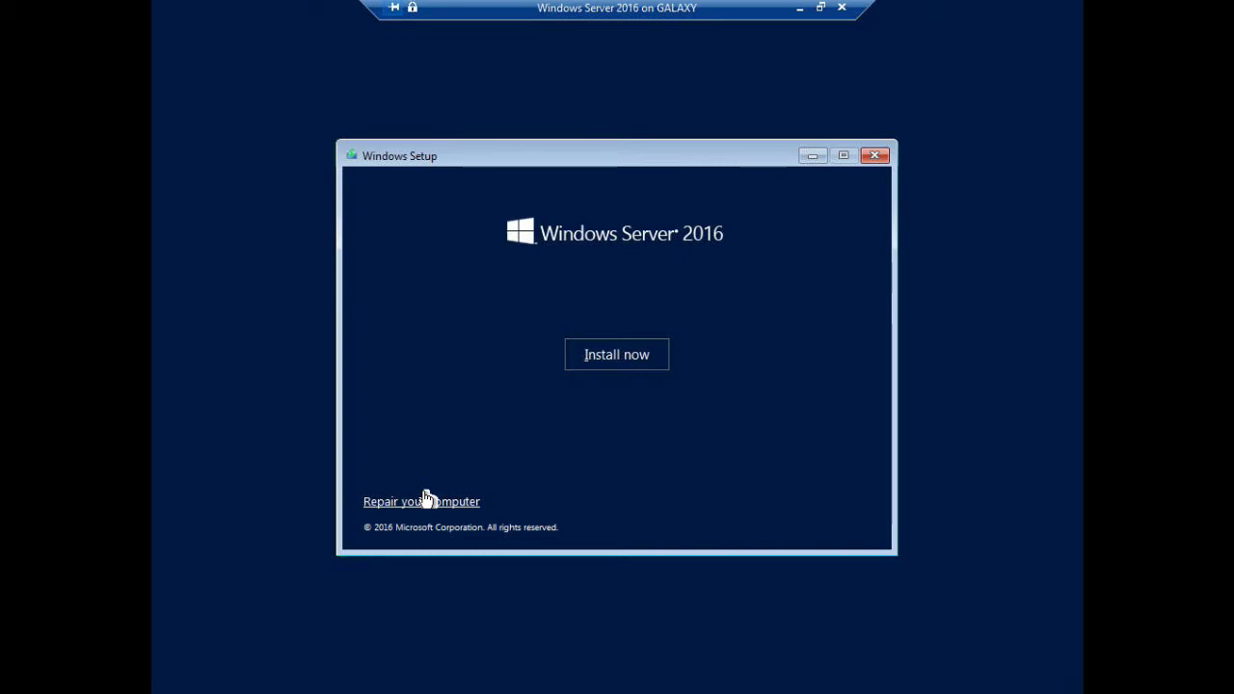
left_click(621, 362)
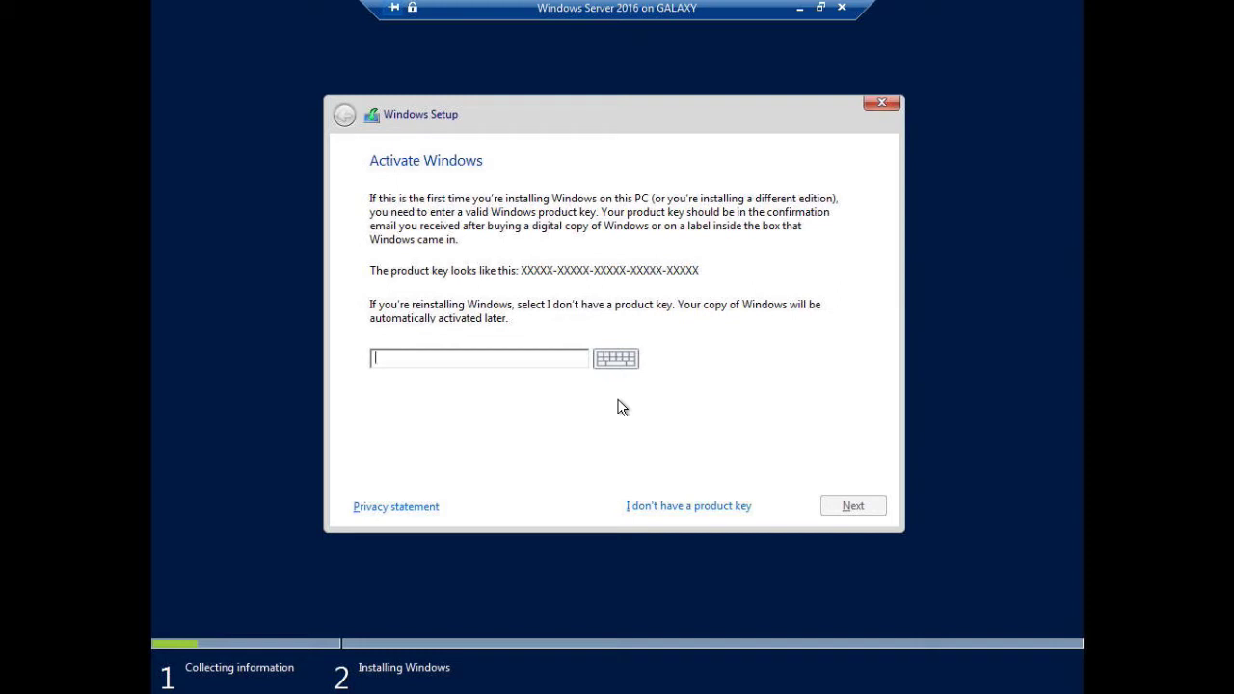
Choose 'I don't have a product key' to skip product key entry
left_click(667, 508)
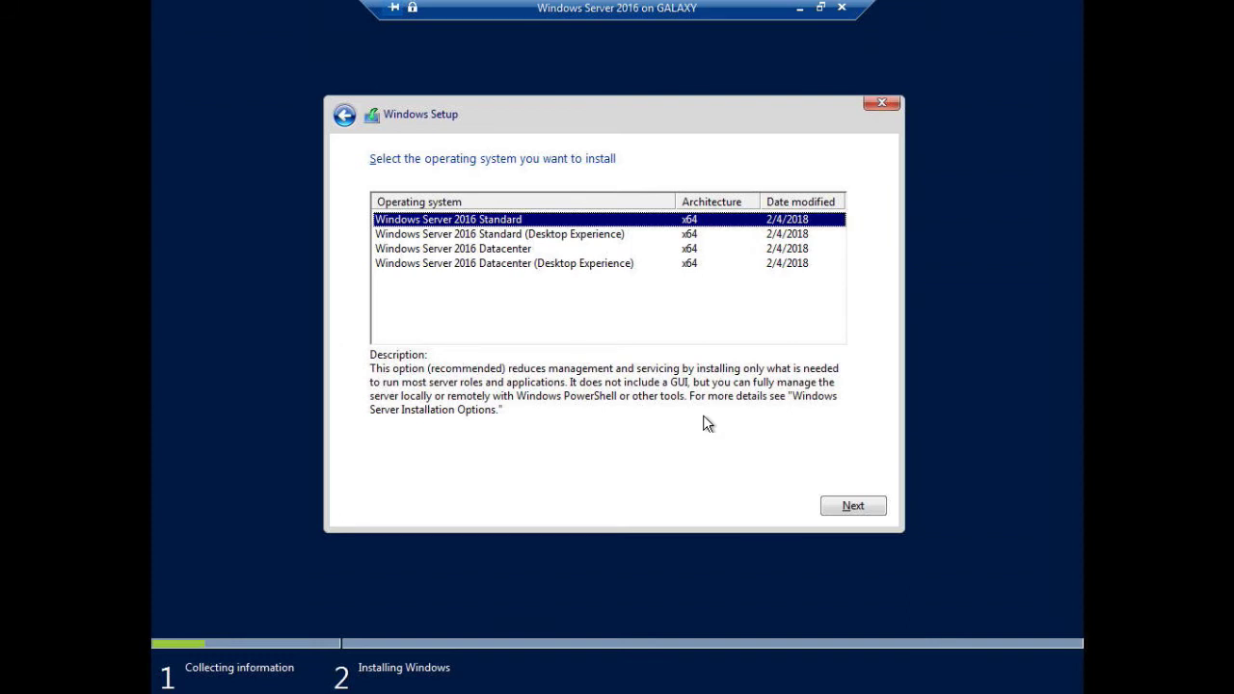
Select Windows Server 2016 Datacenter (Desktop Experience) in the edition list and proceed
left_click(520, 249)
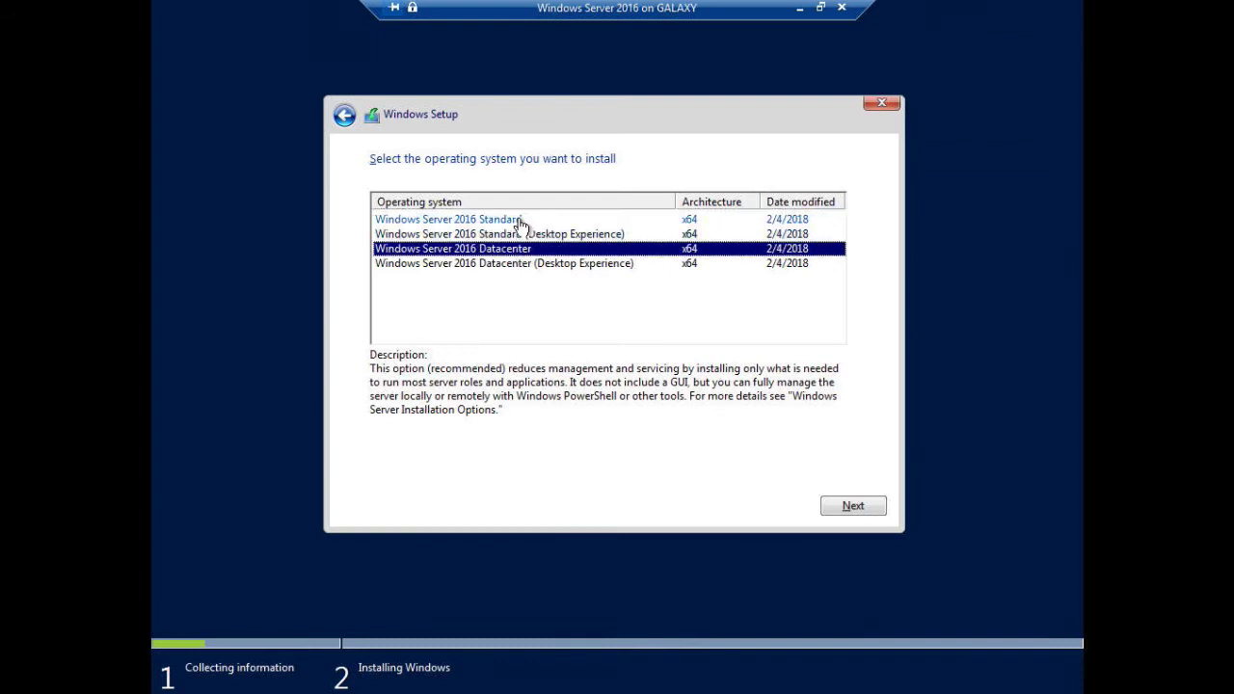
left_click(510, 219)
left_click(520, 248)
left_click(509, 219)
left_click(516, 252)
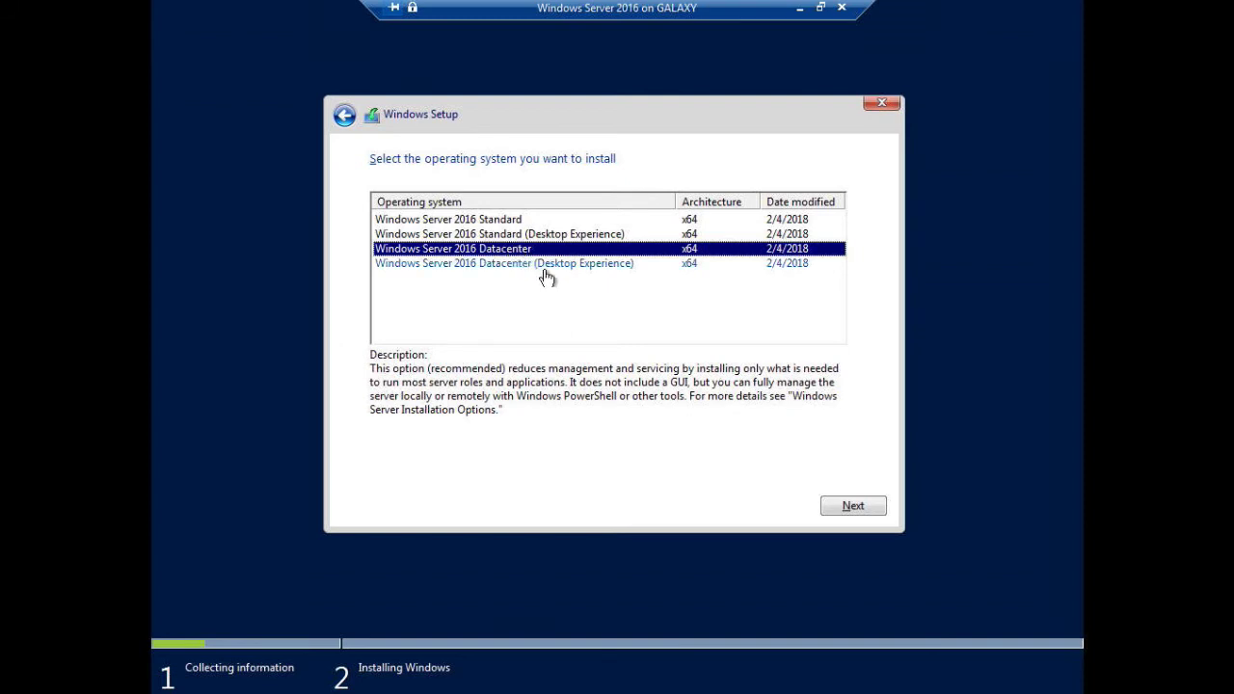
left_click(550, 270)
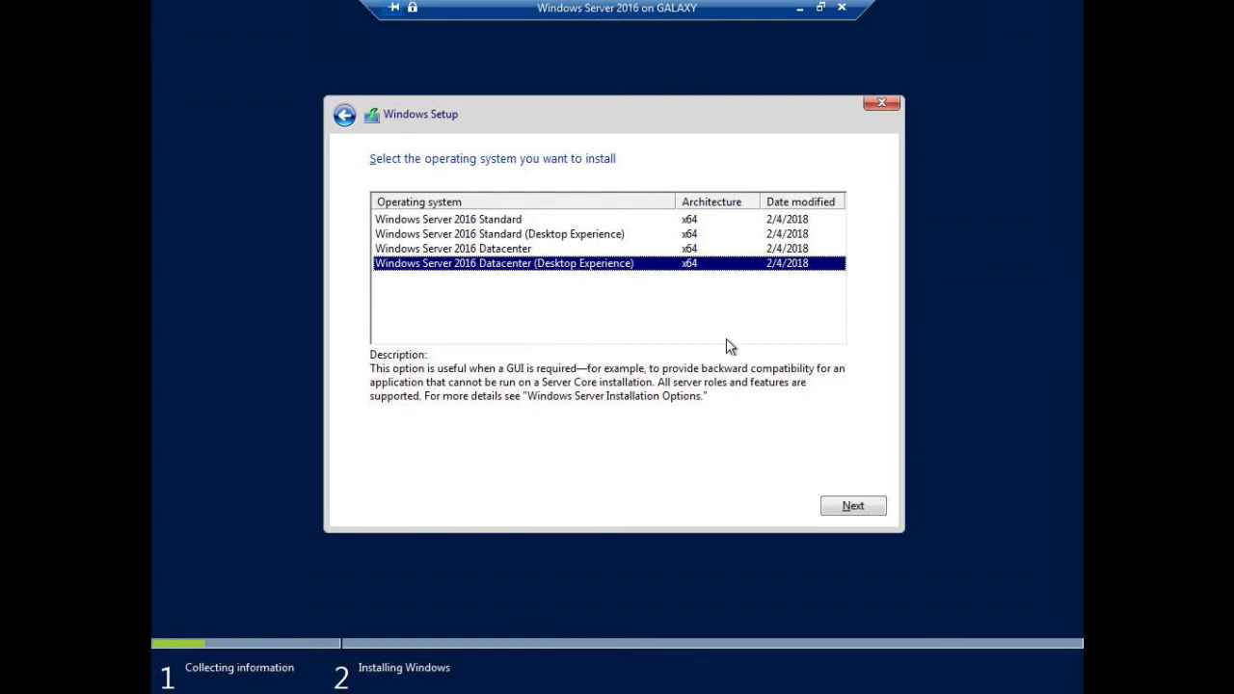
left_click(836, 509)
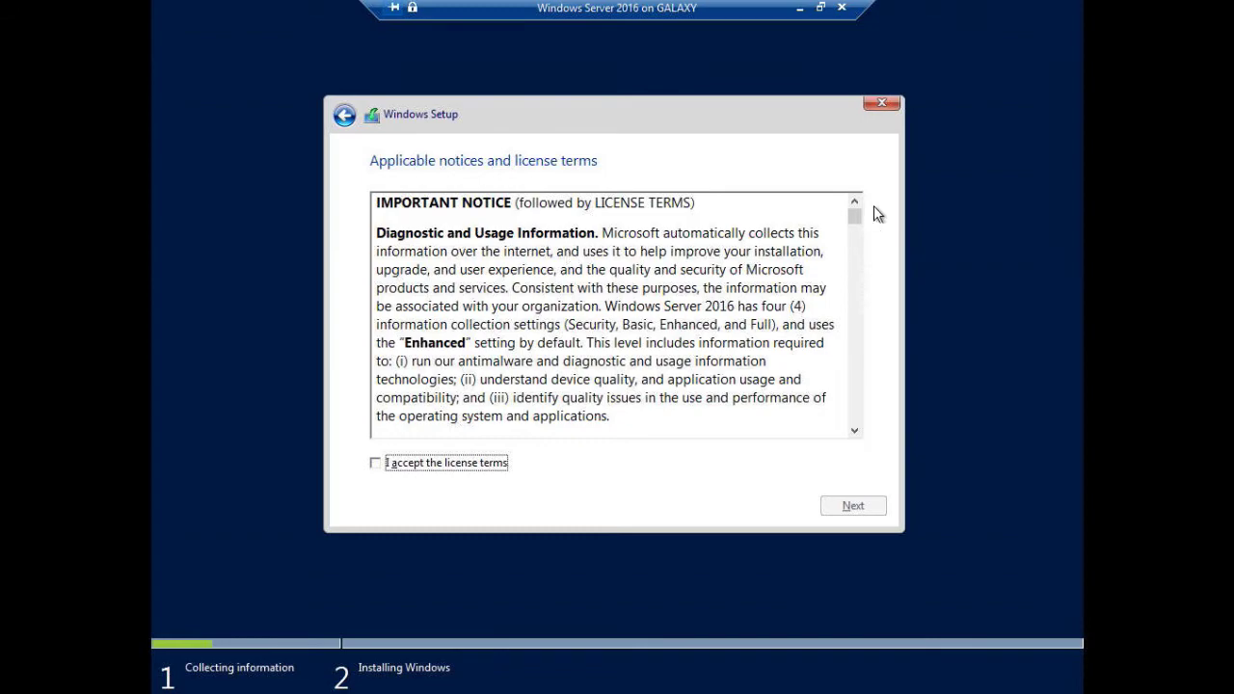
Accept the license terms and choose the Custom: Install Windows only installation type
left_click_drag(854, 206, 855, 434)
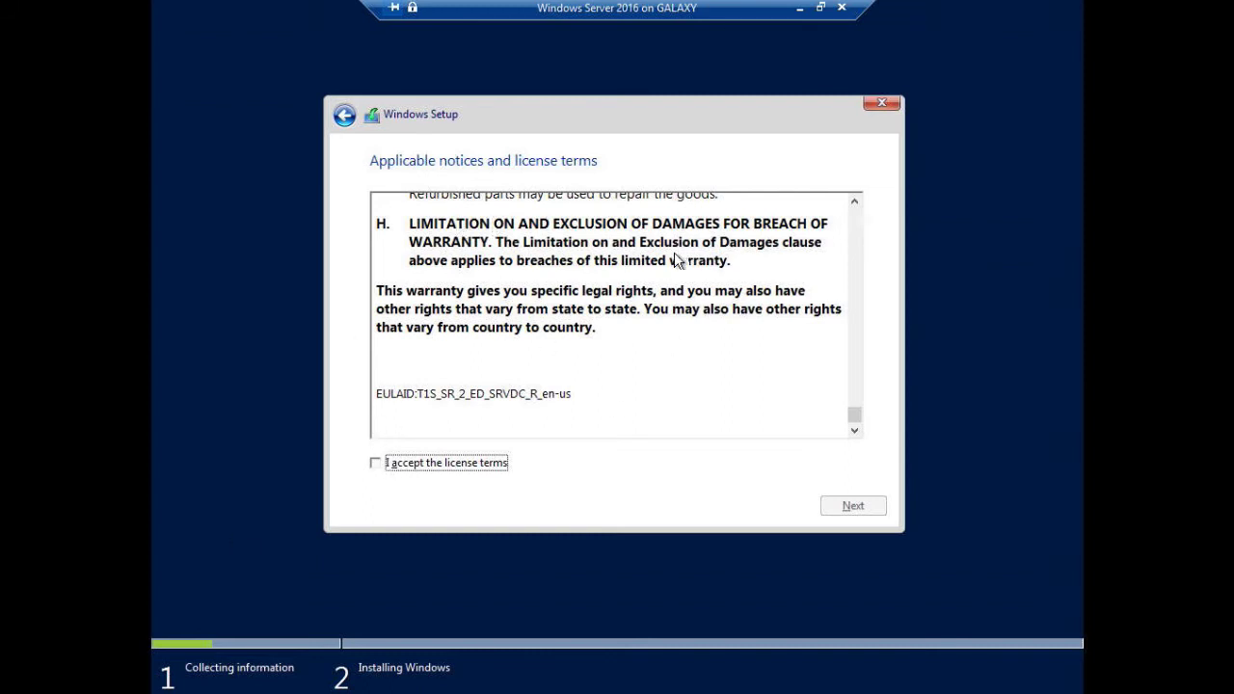
left_click(375, 466)
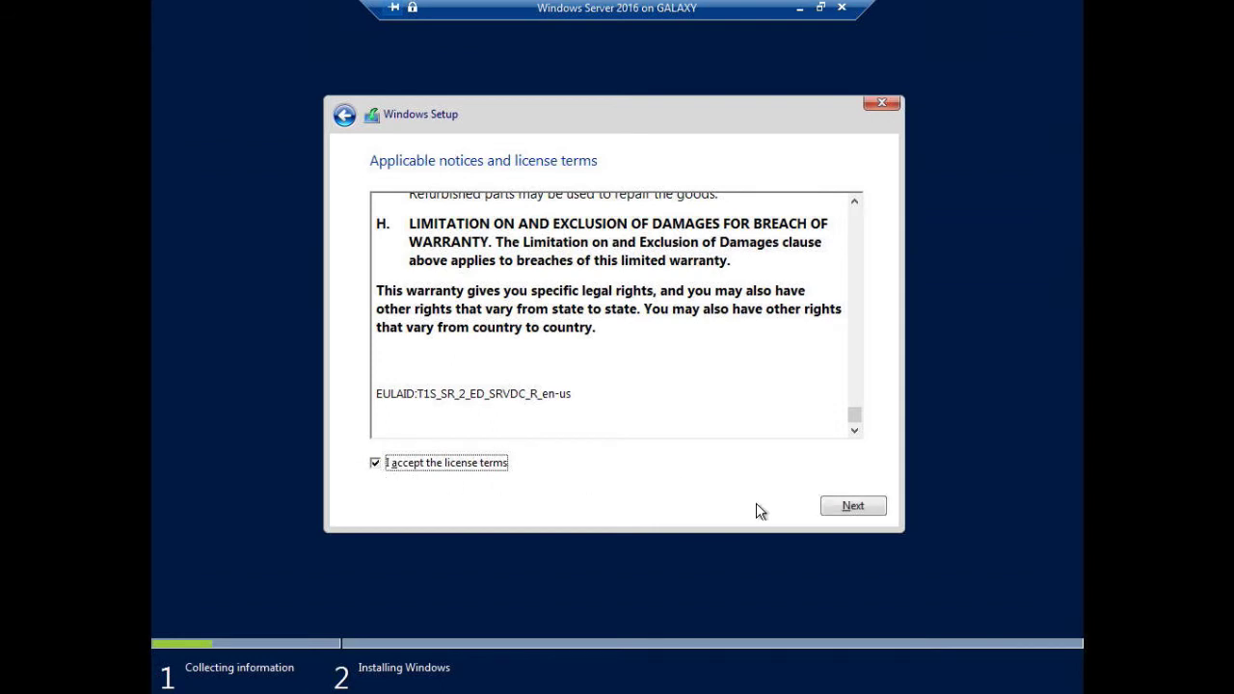
left_click(835, 507)
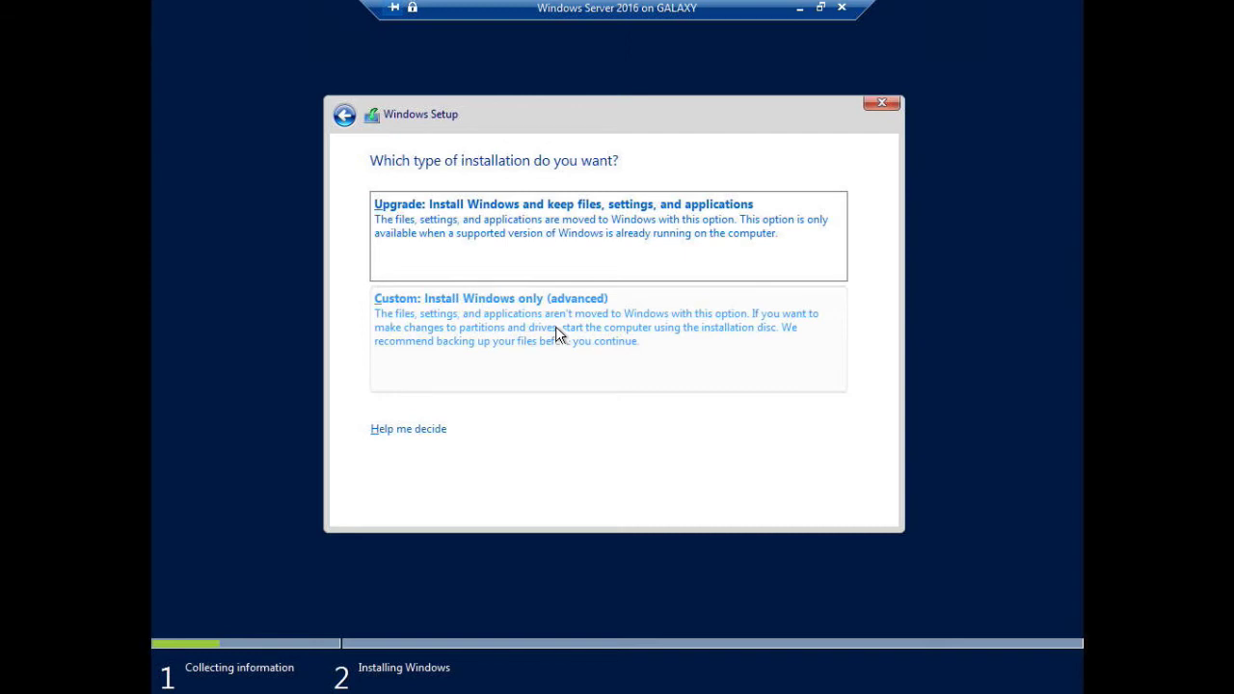
left_click(555, 326)
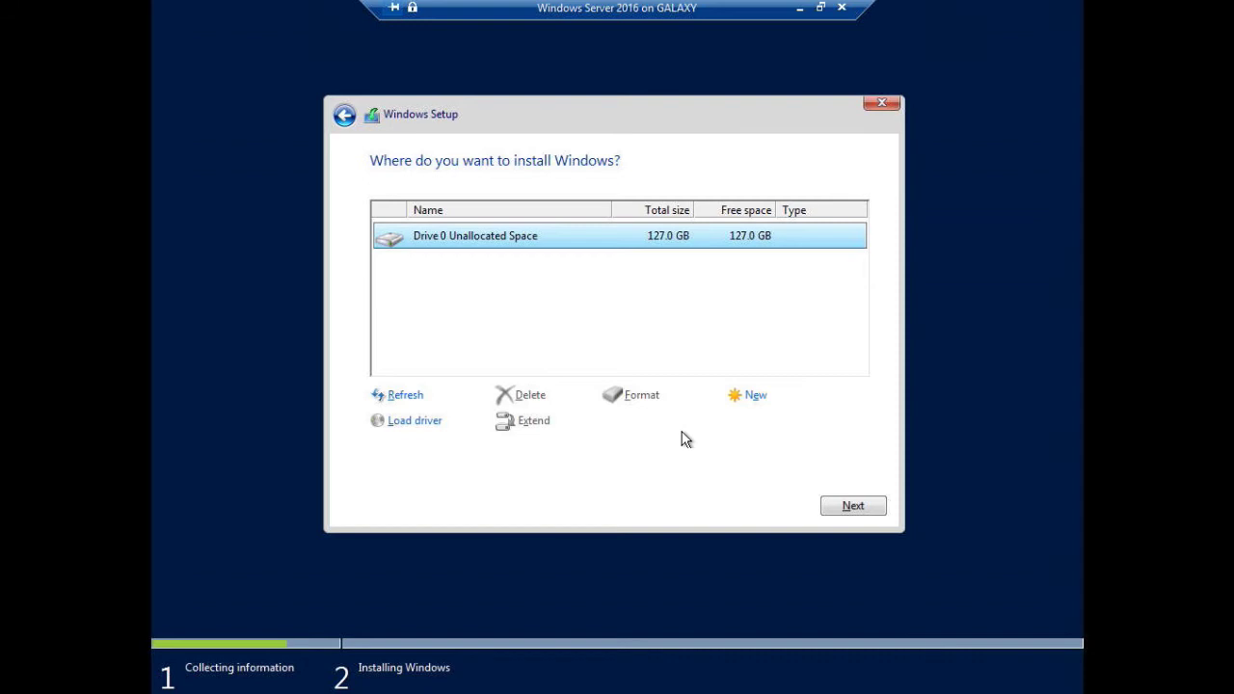
Create a new partition on the unallocated Drive 0, allowing Setup to add its extra system partitions
left_click(756, 400)
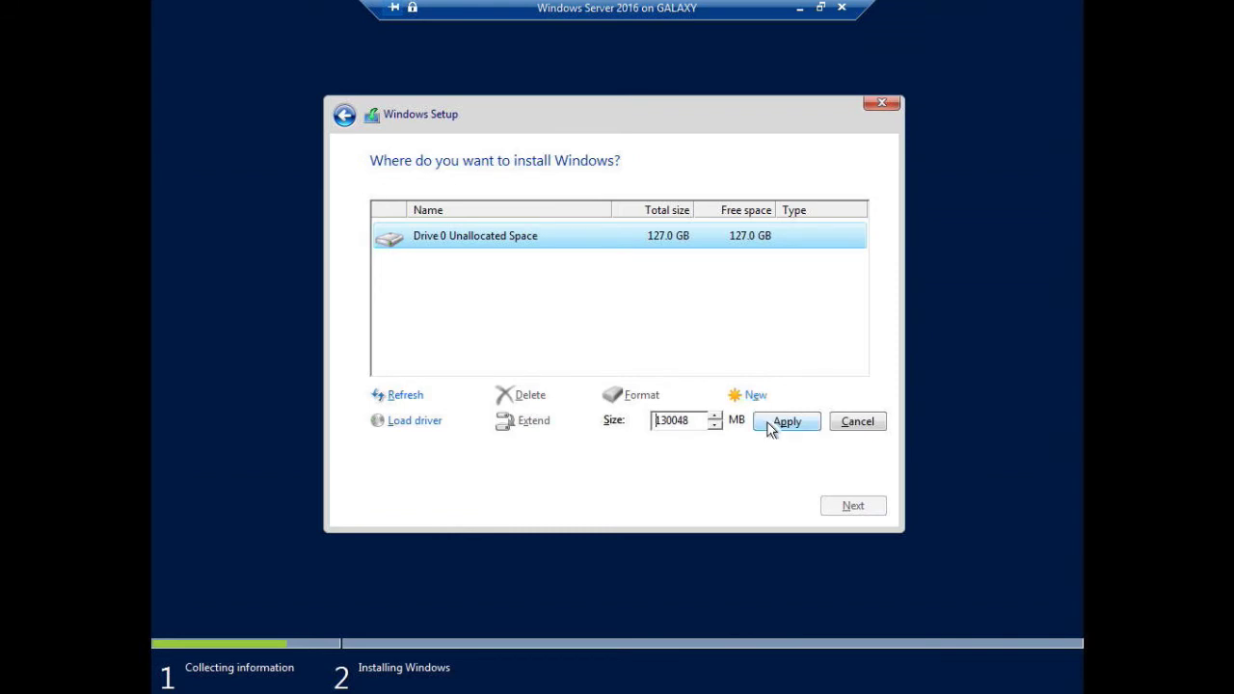
left_click(776, 425)
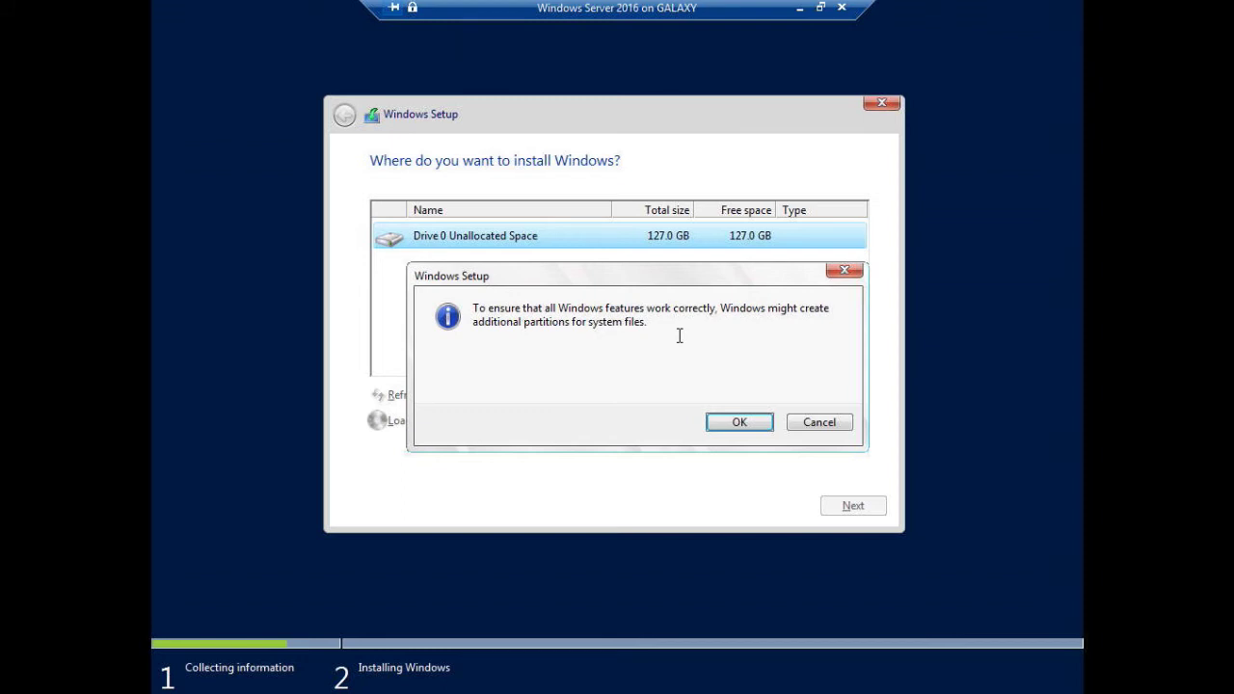
left_click(738, 422)
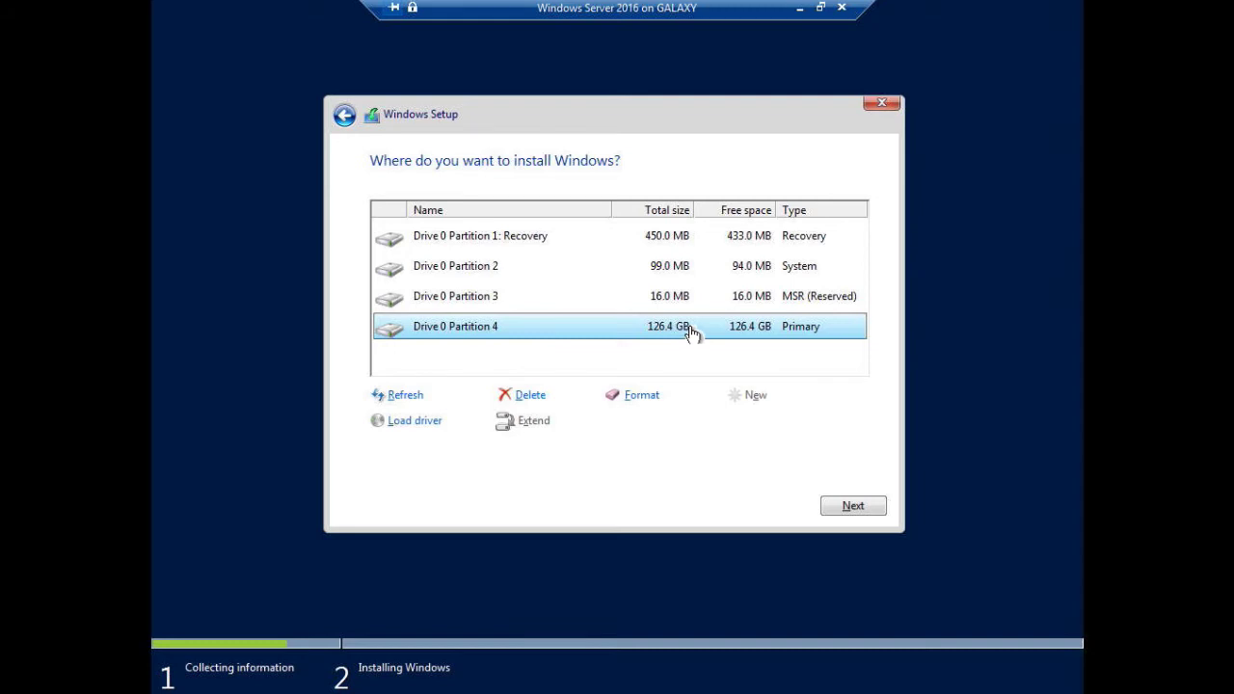
Format Drive 0 Partition 4 and confirm the data-loss warning
left_click(639, 398)
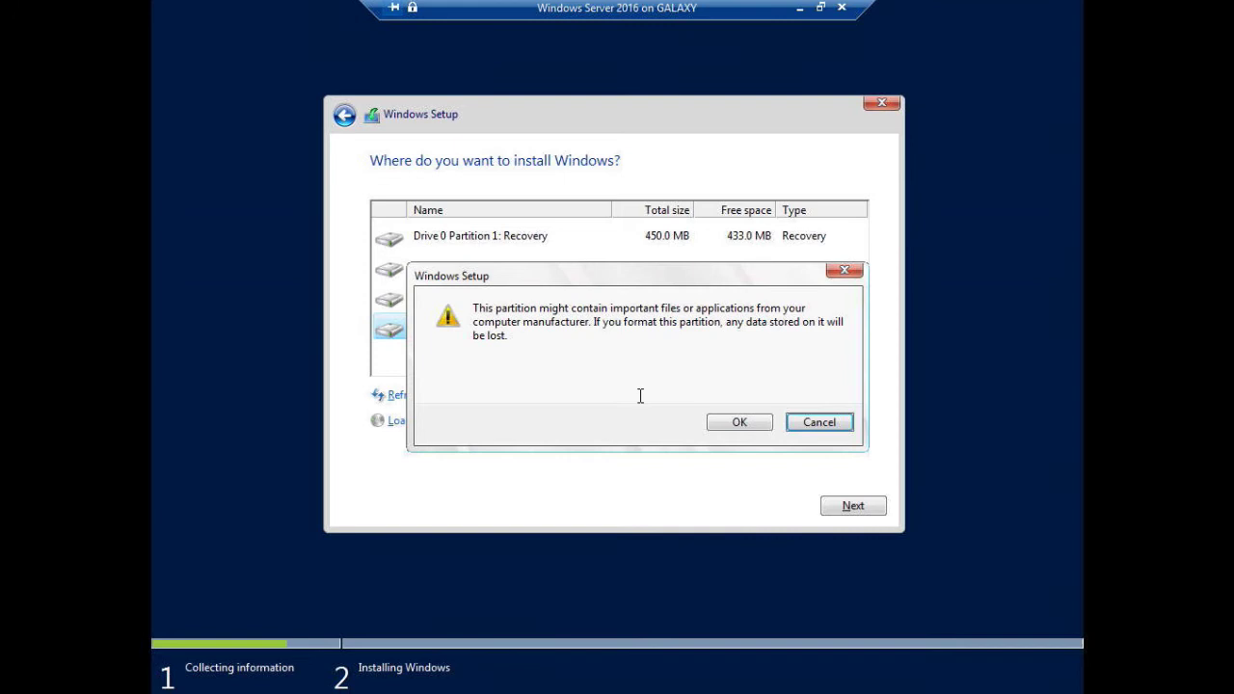
left_click(750, 430)
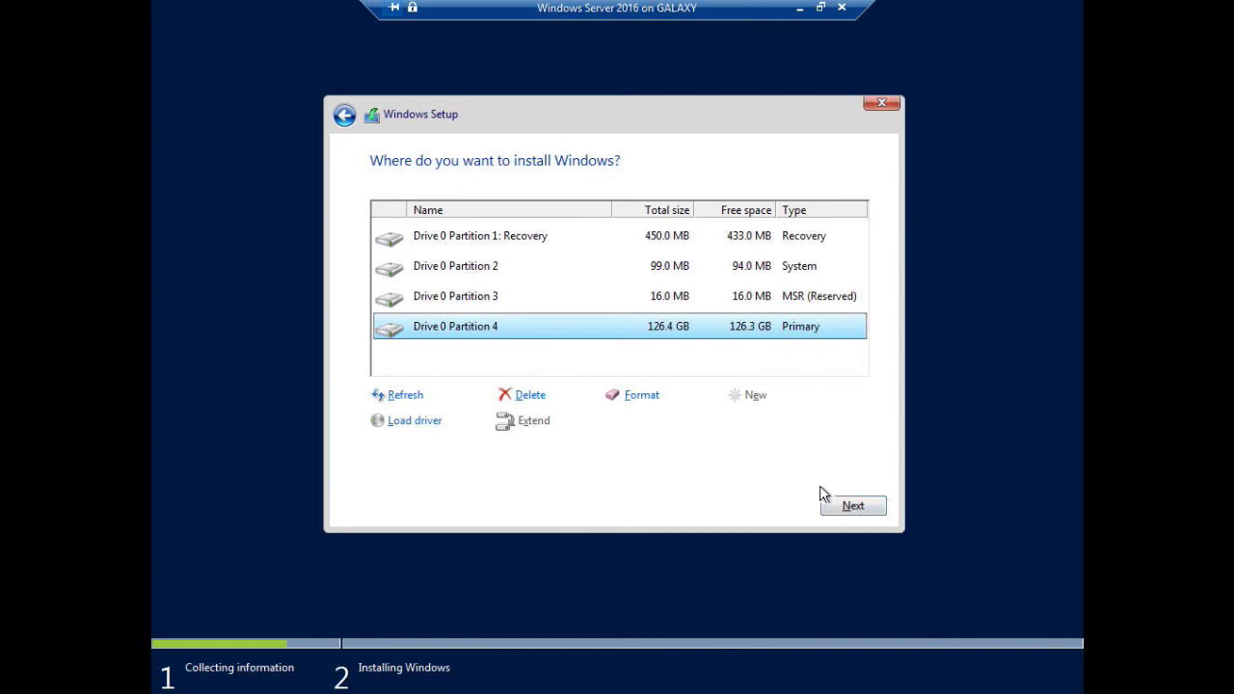
Start installing Windows onto the formatted Drive 0 Partition 4
left_click(835, 511)
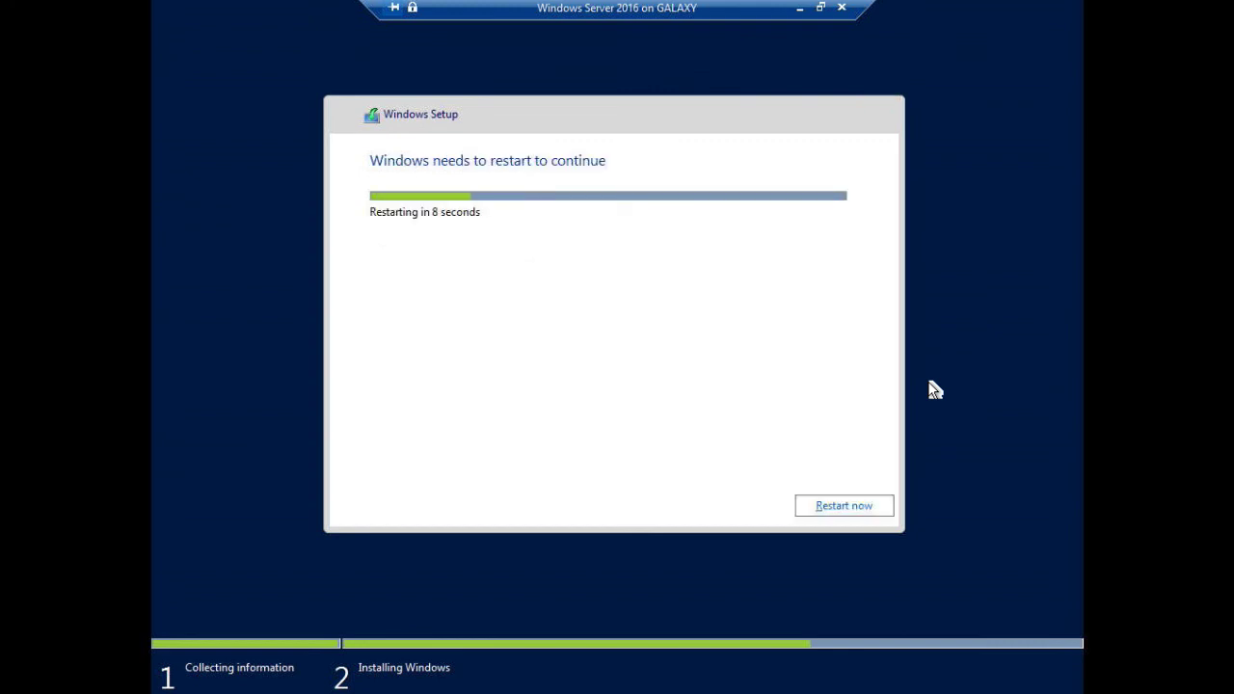
Restart the virtual machine immediately so setup can continue
left_click(853, 507)
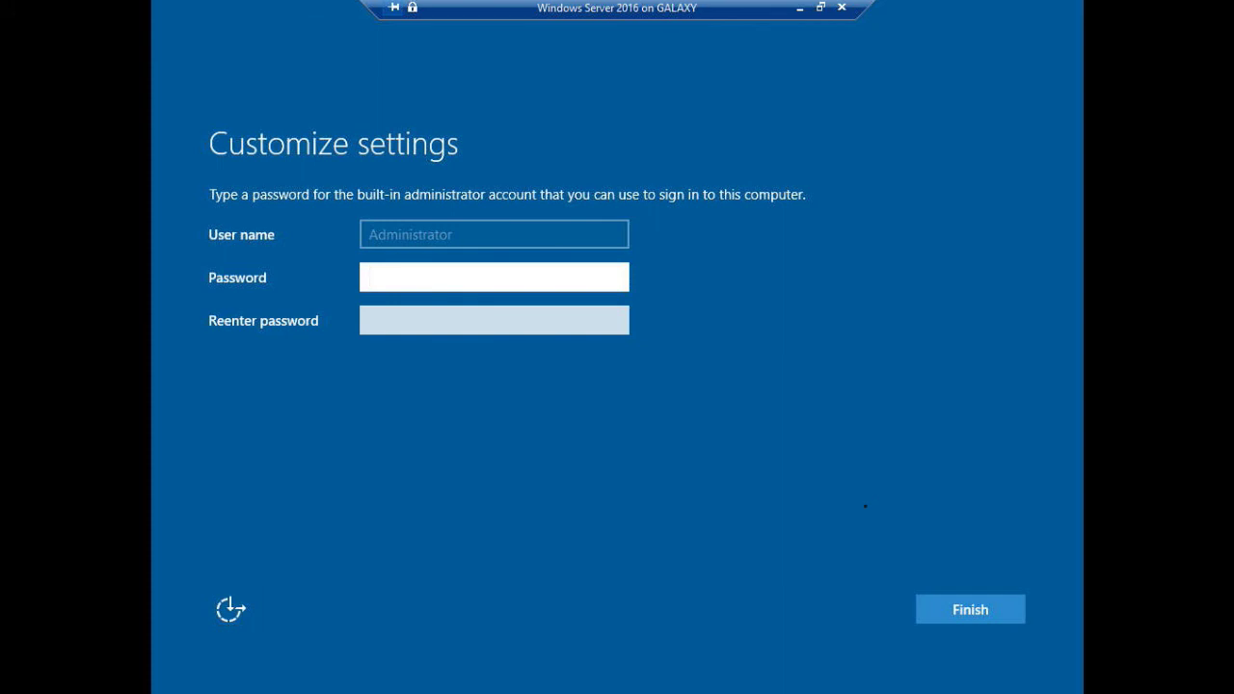
Enter the built-in Administrator password, re-enter it to confirm, and finish setup
type("P@ssw0rd12")
key("Tab")
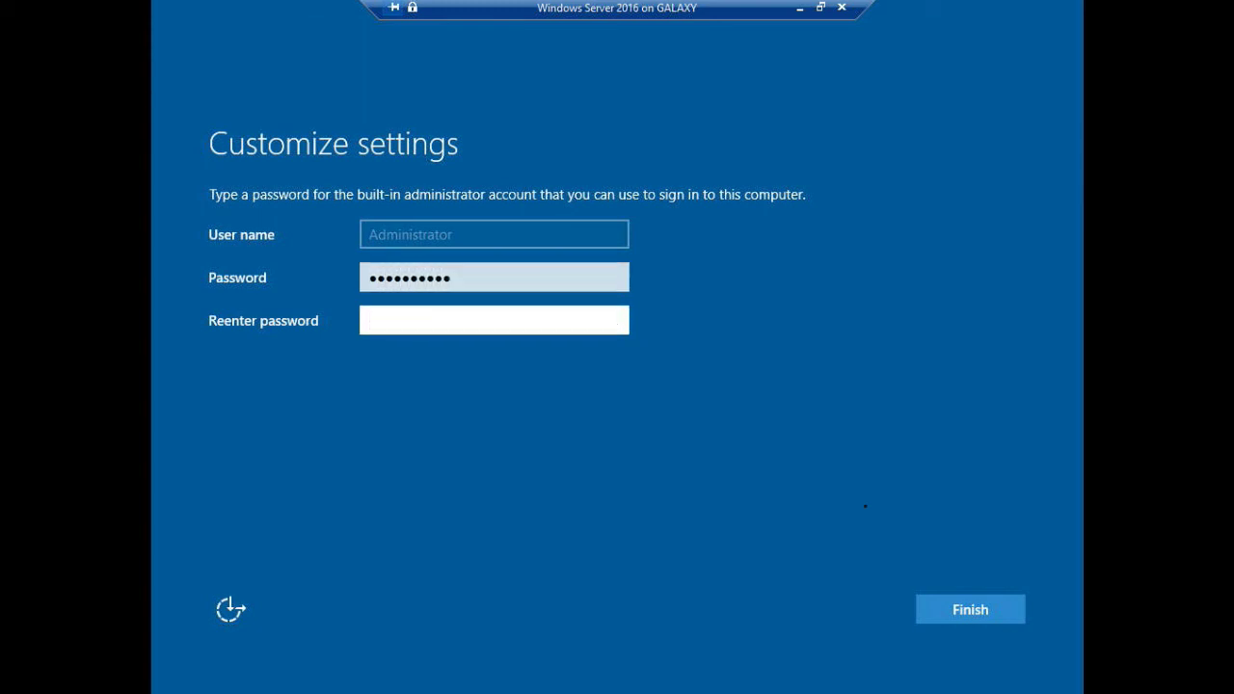
type("P@ssword12")
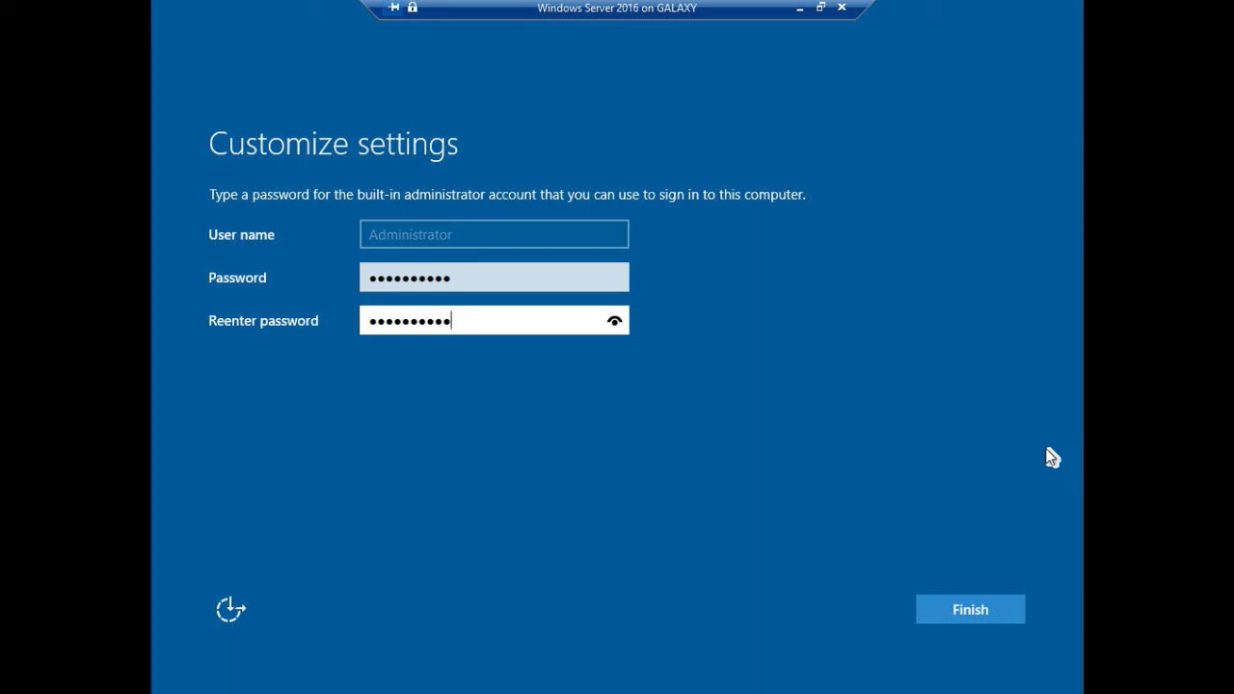
left_click(975, 610)
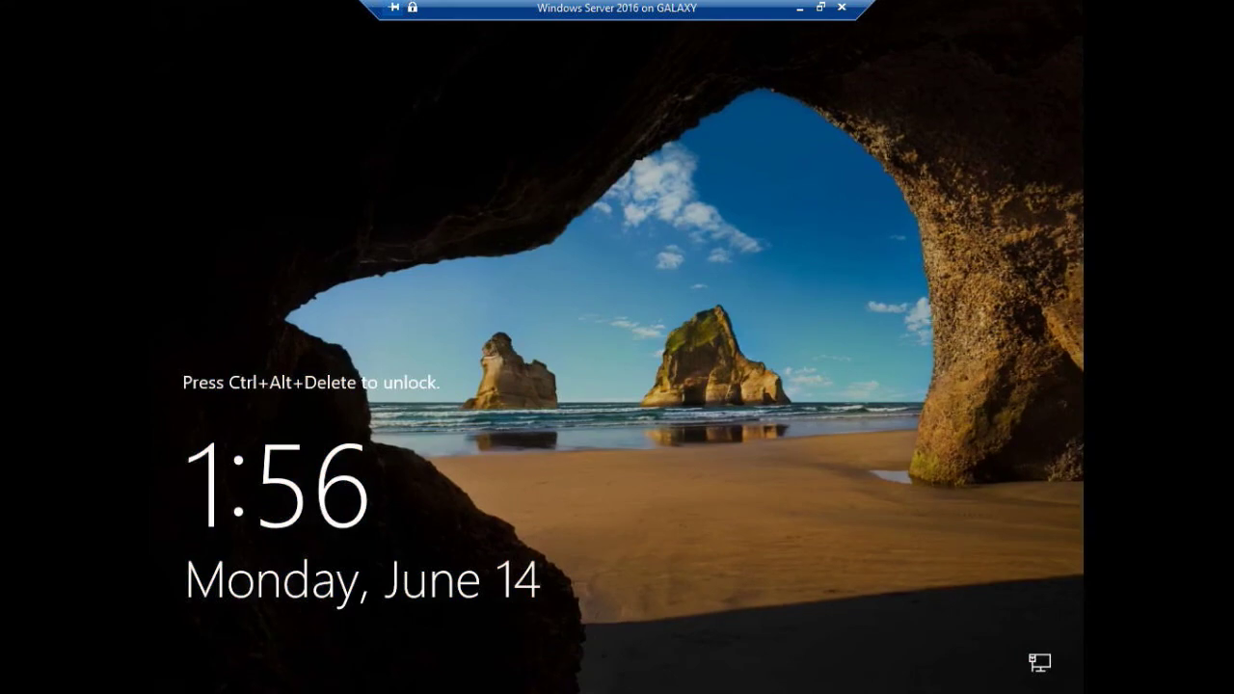
Take the VM connection window out of full screen, minimize it, then restore it
left_click(819, 7)
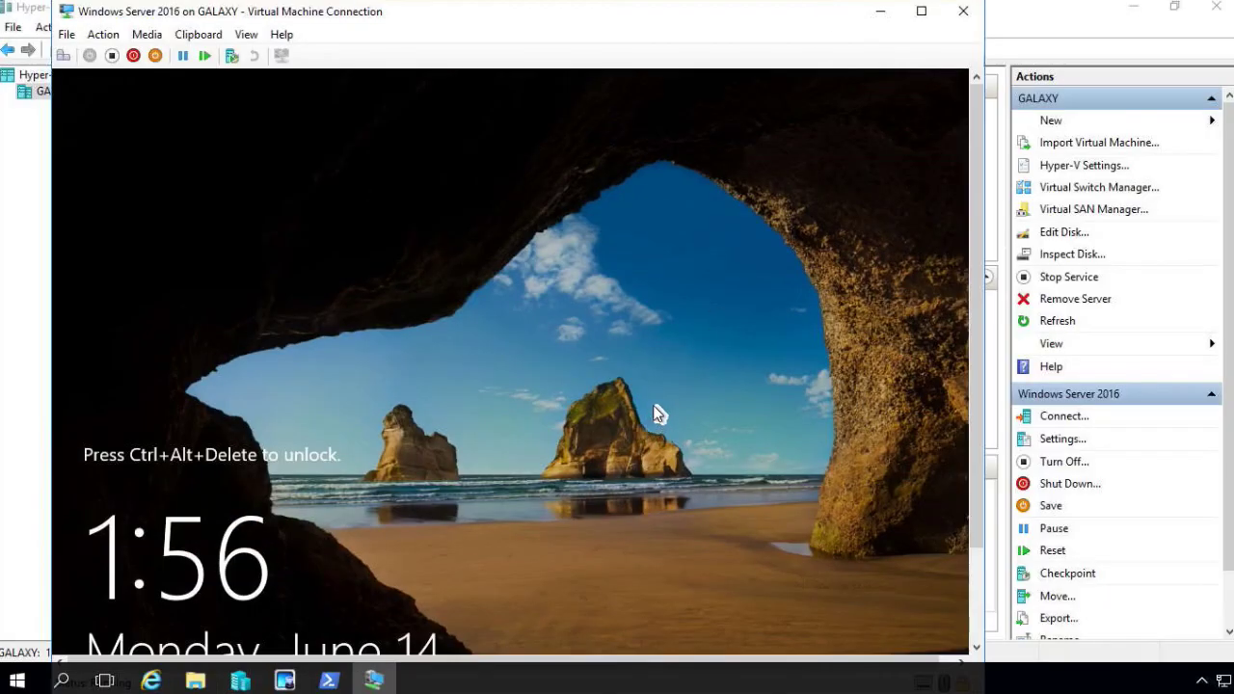
left_click(880, 10)
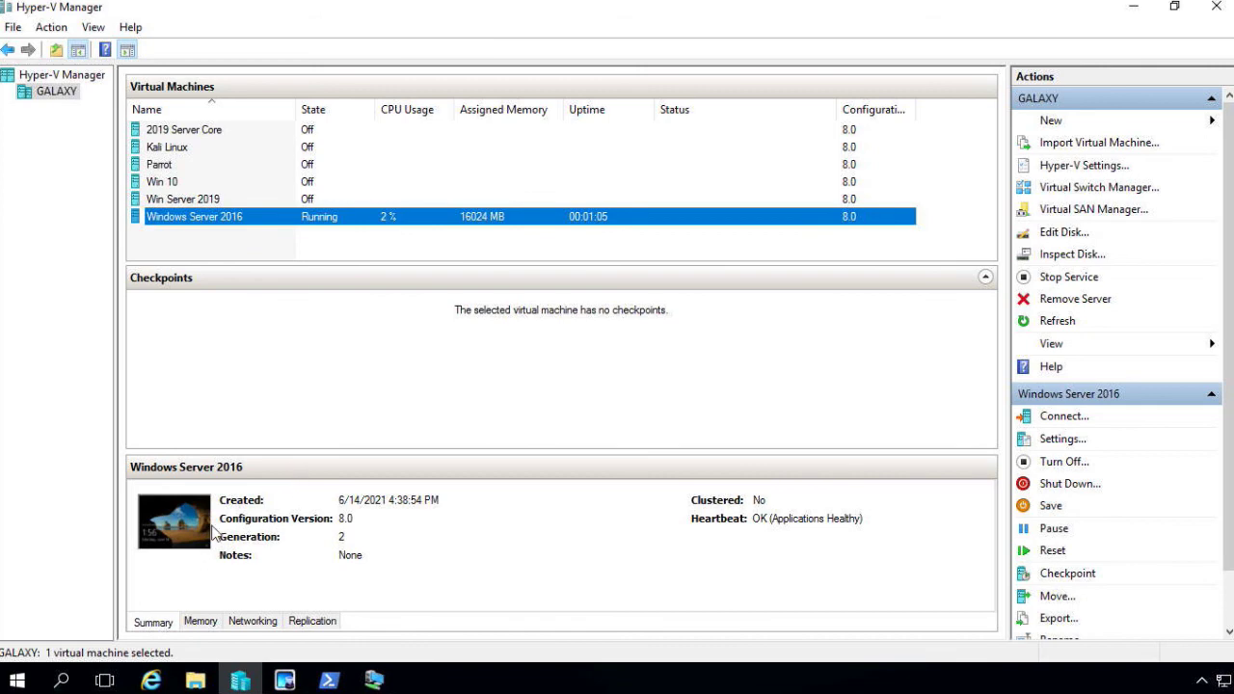
left_click(368, 673)
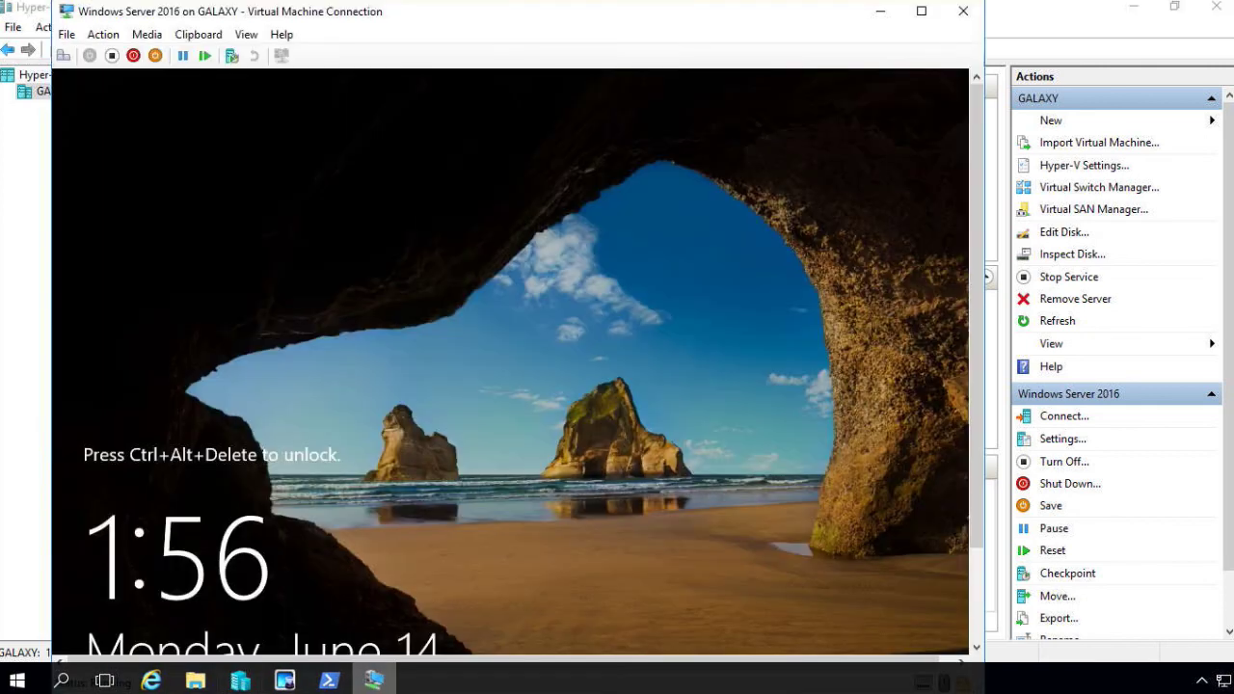
Send Ctrl+Alt+Delete to the VM and switch the connection to Full Screen Mode
left_click(144, 33)
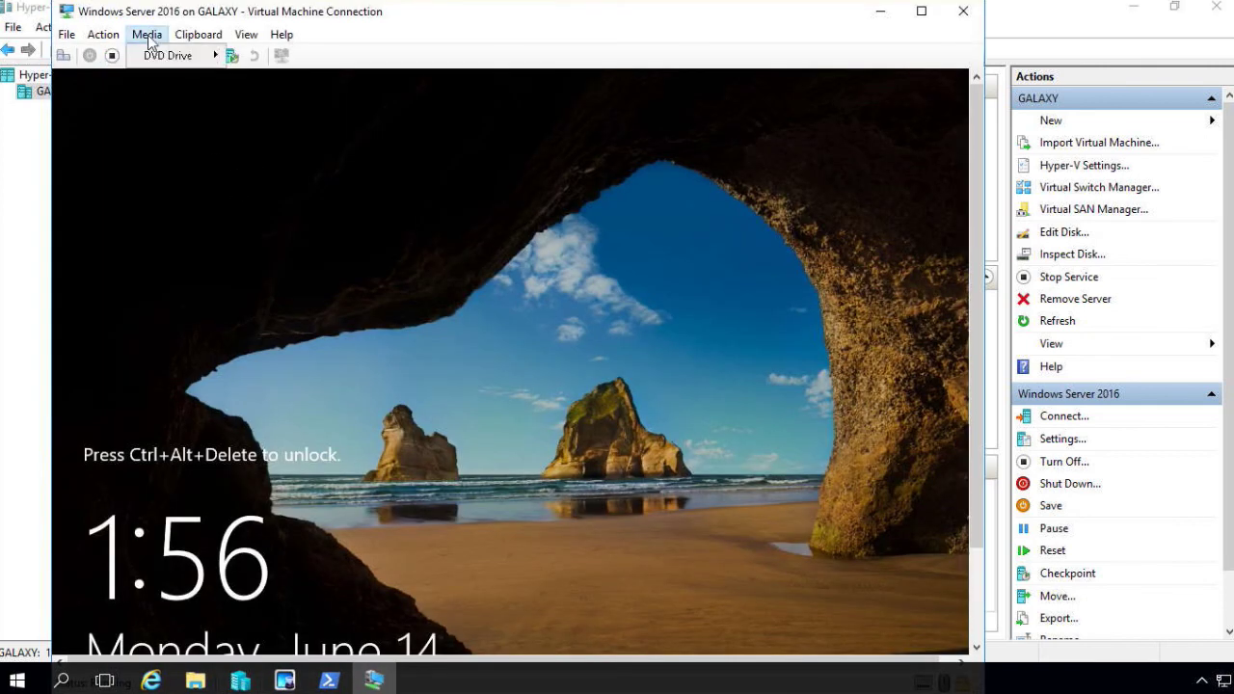
left_click(114, 55)
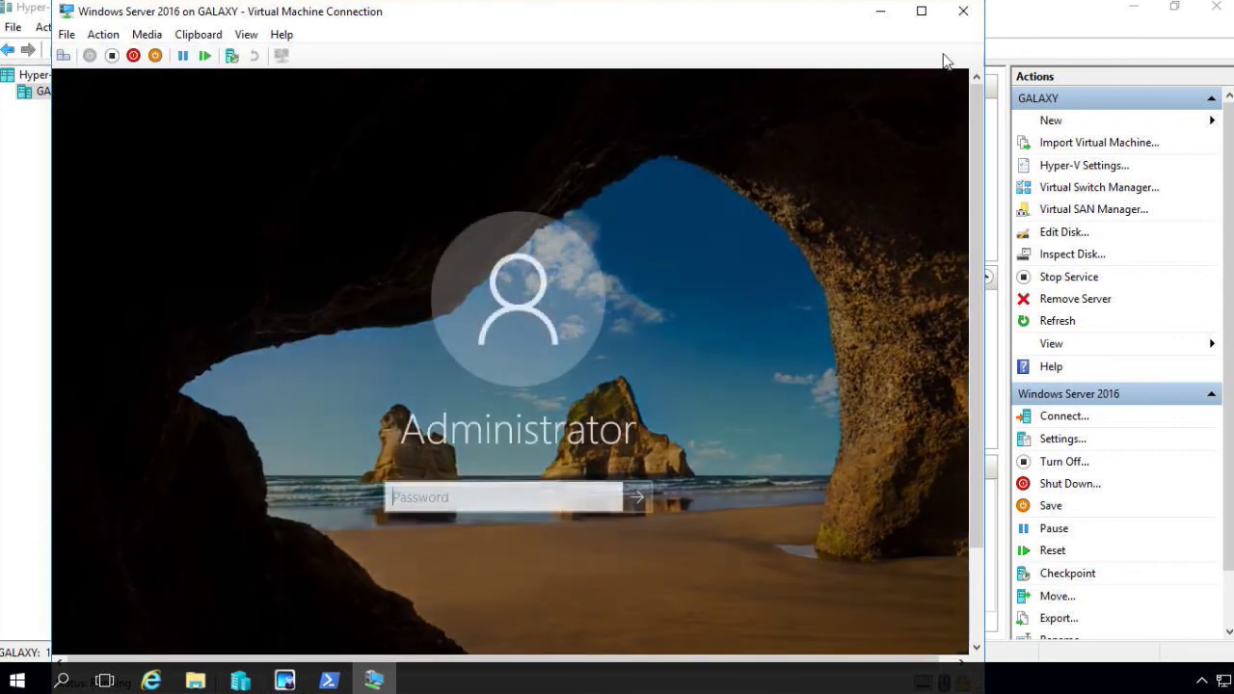
left_click(245, 34)
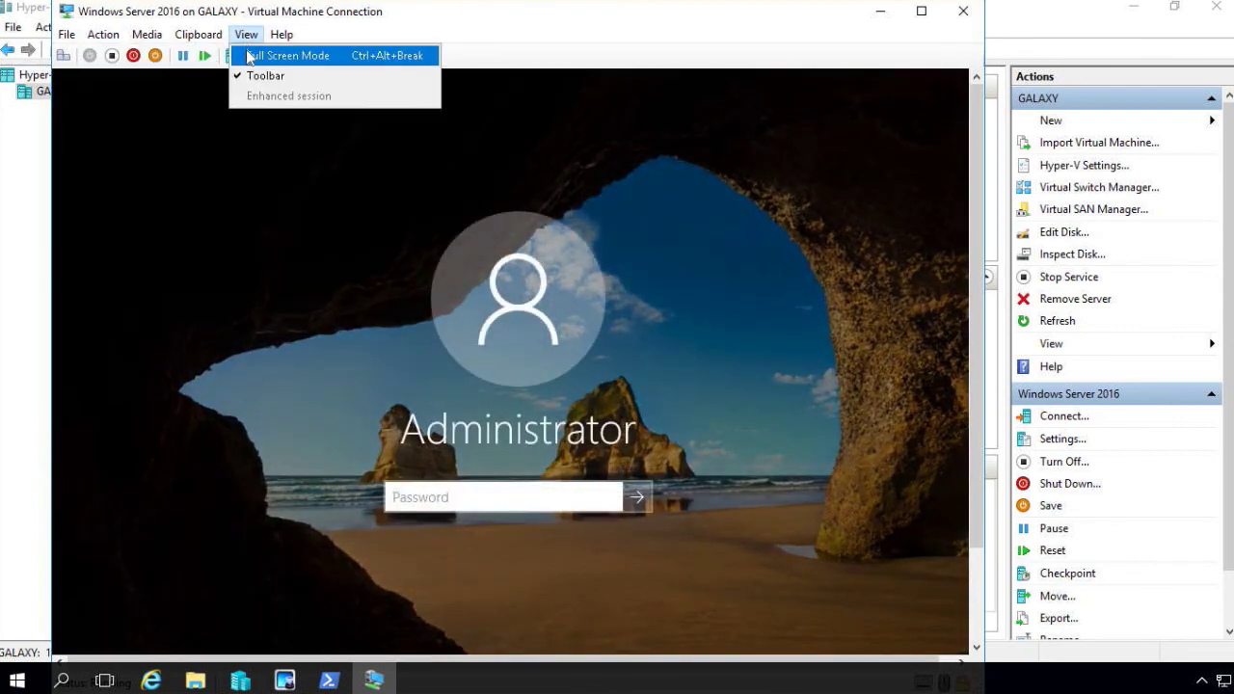
left_click(253, 54)
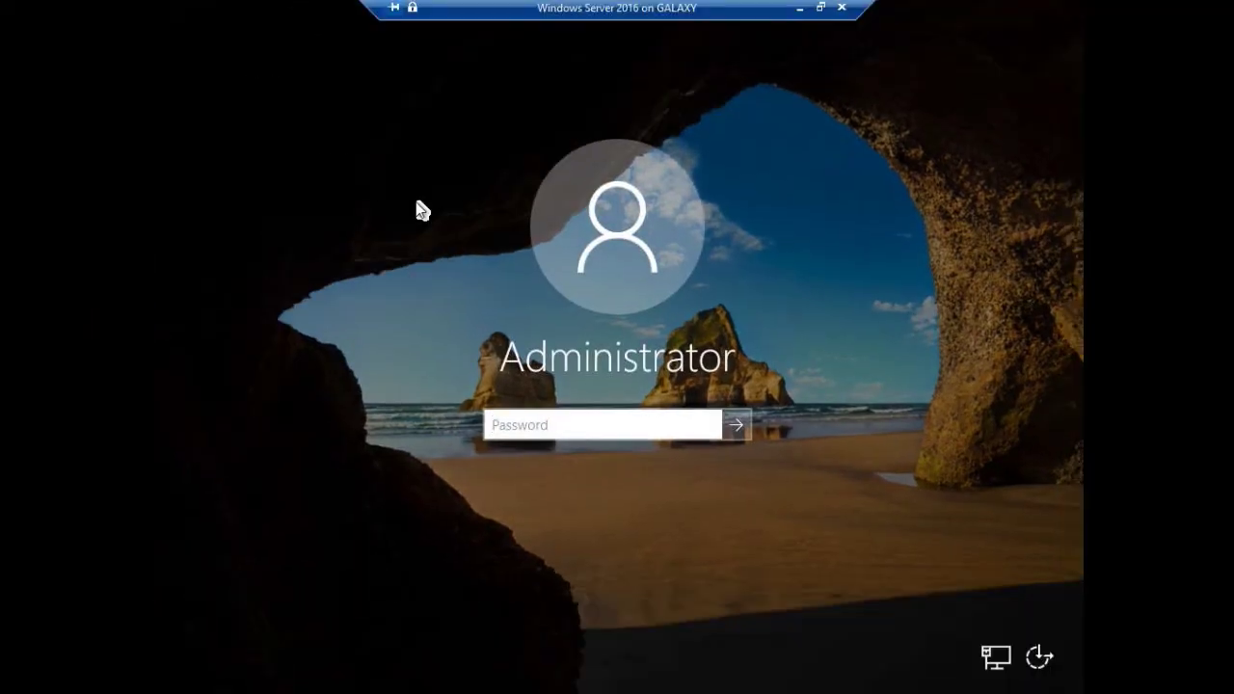
Enter the Administrator password to sign in to the Windows Server 2016 VM
type("**********")
key("Return")
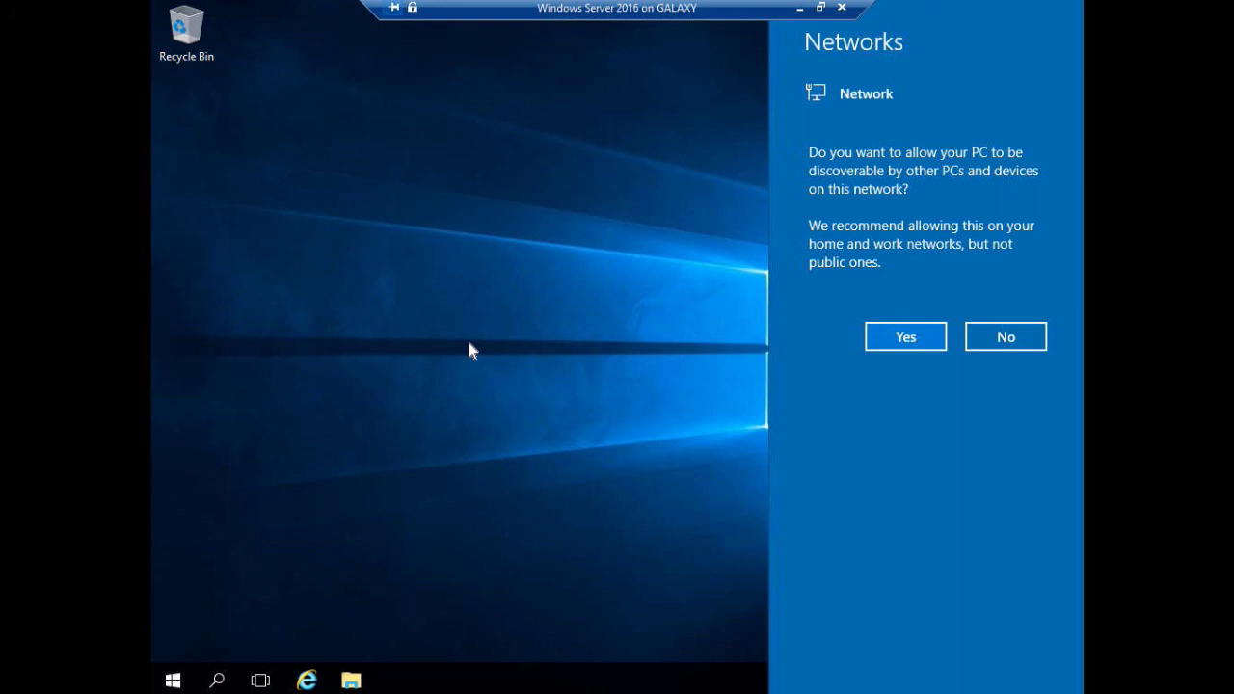
Answer Yes to network discoverability in the Networks pane, then dismiss the prompt
left_click(883, 342)
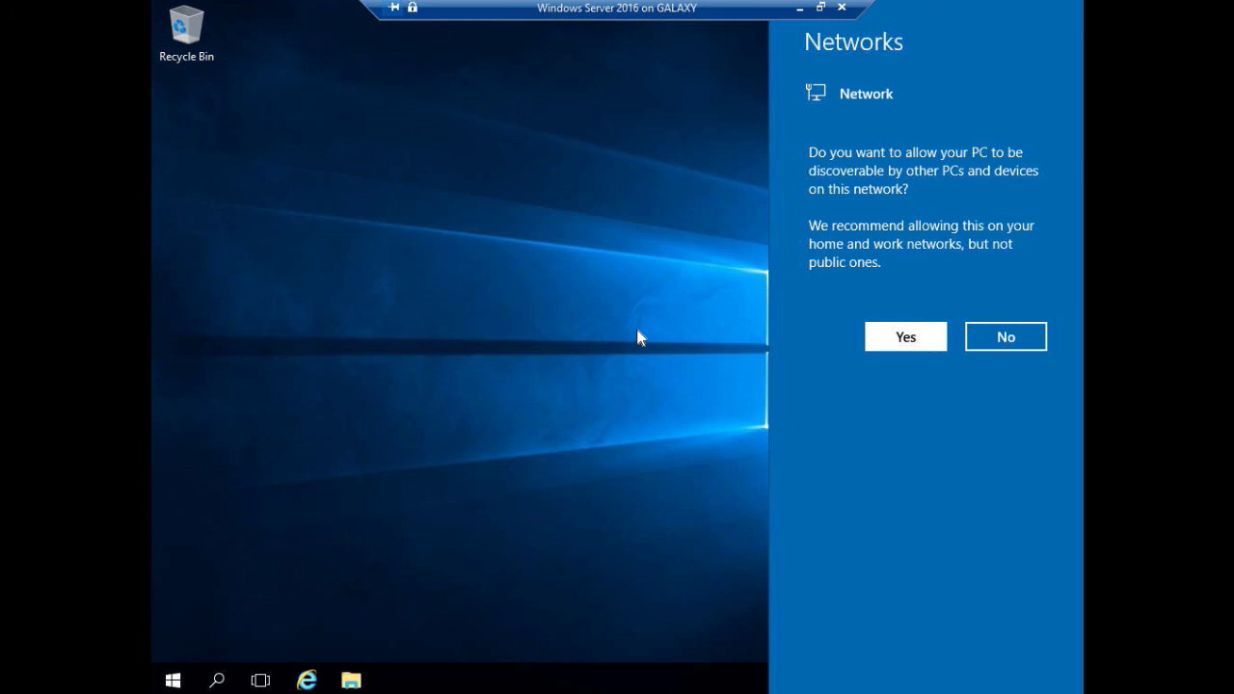
left_click(637, 337)
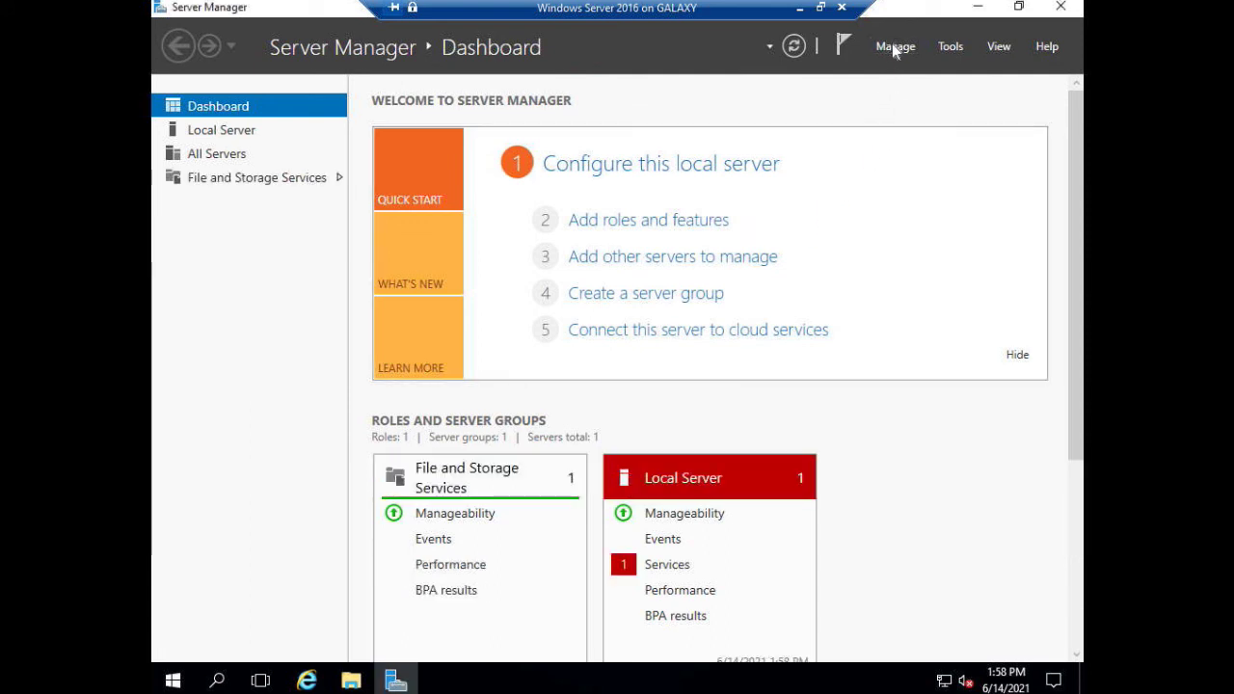
Check 'Do not start Server Manager automatically at logon' in Server Manager Properties, then close Server Manager
left_click(895, 48)
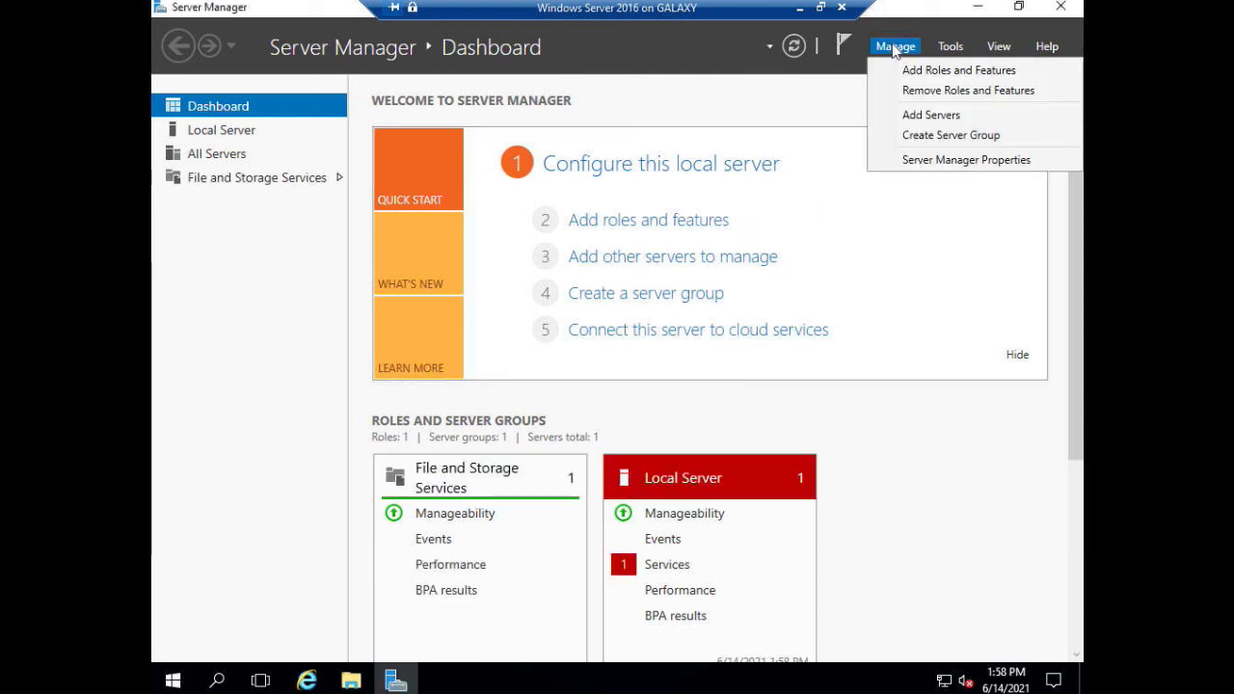
left_click(927, 160)
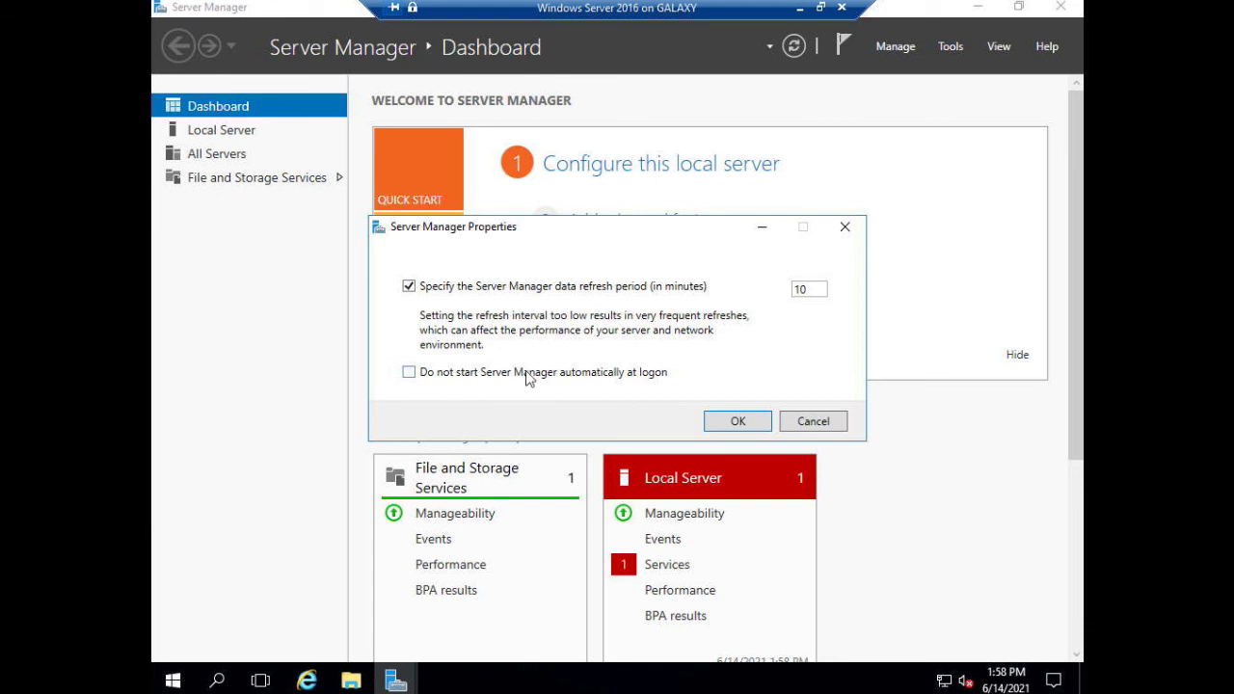
left_click(412, 382)
left_click(737, 421)
left_click(1060, 7)
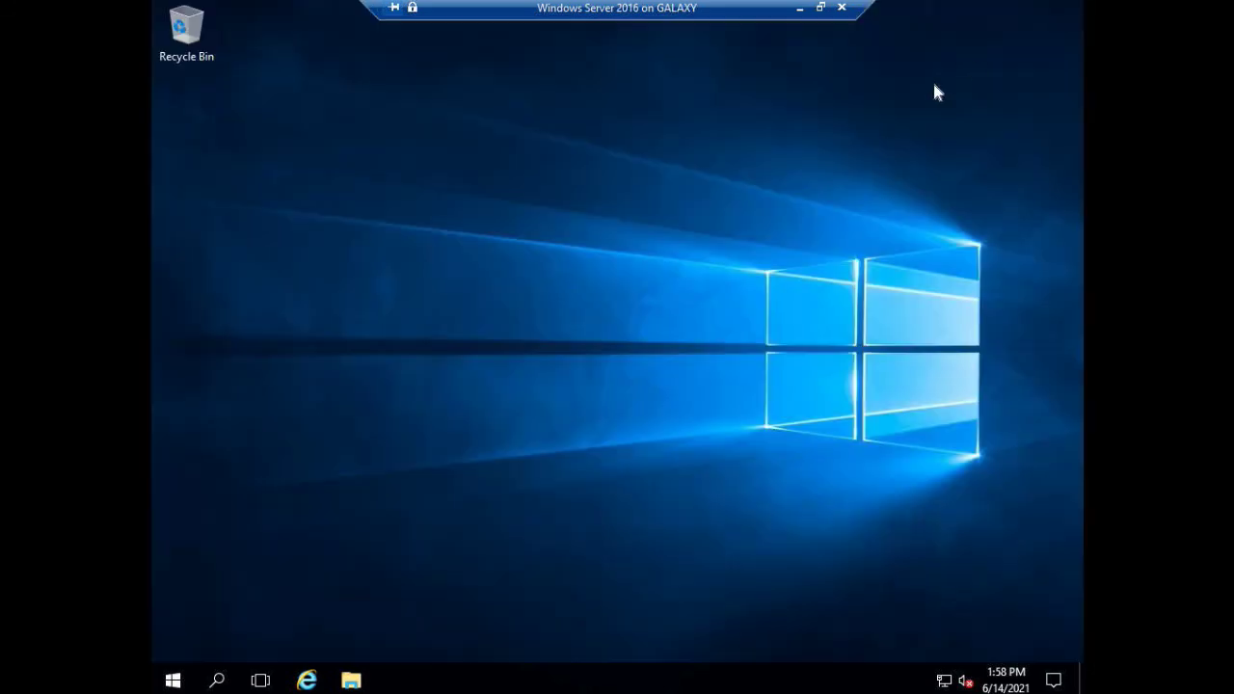